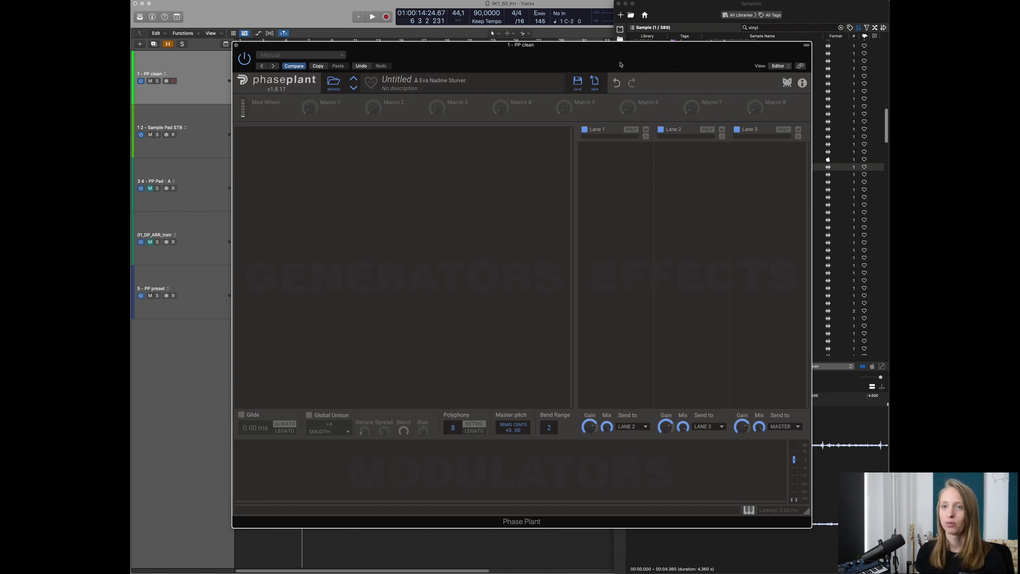
# Add a Sampler generator and load the factory Symplesound Scapes 'Rain' sample into it.
pyautogui.click(348, 146)
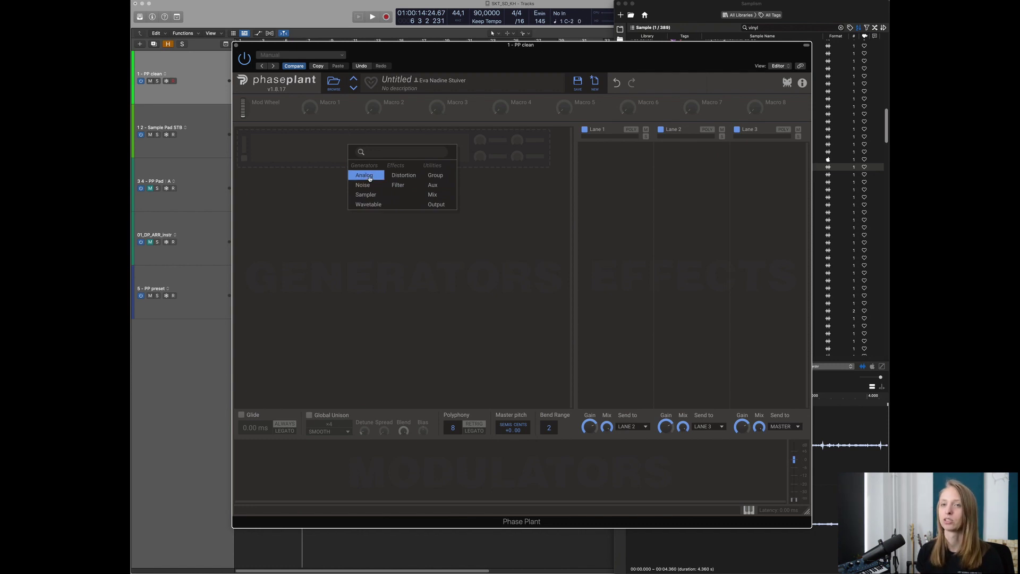
pyautogui.click(366, 194)
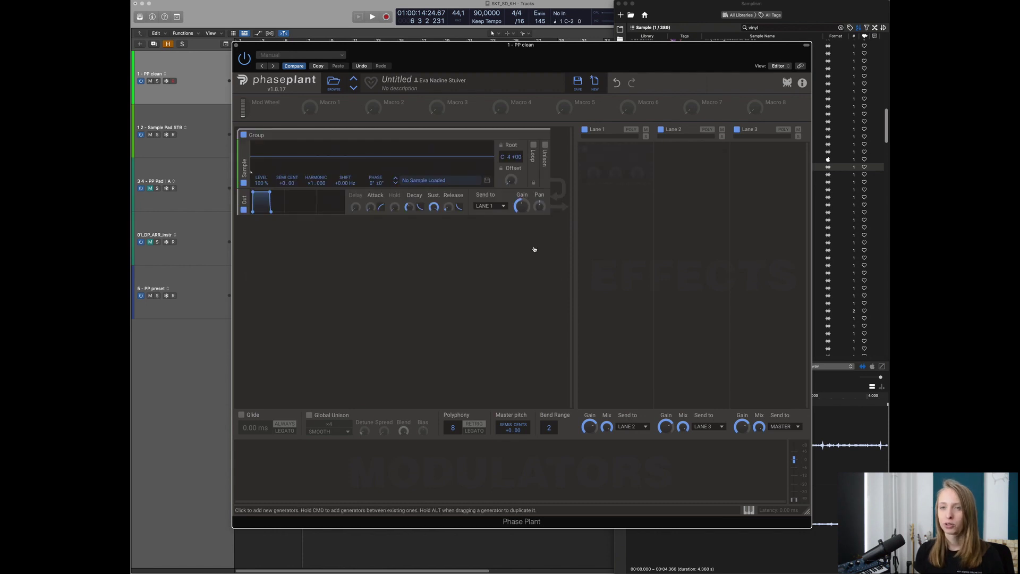
pyautogui.click(448, 181)
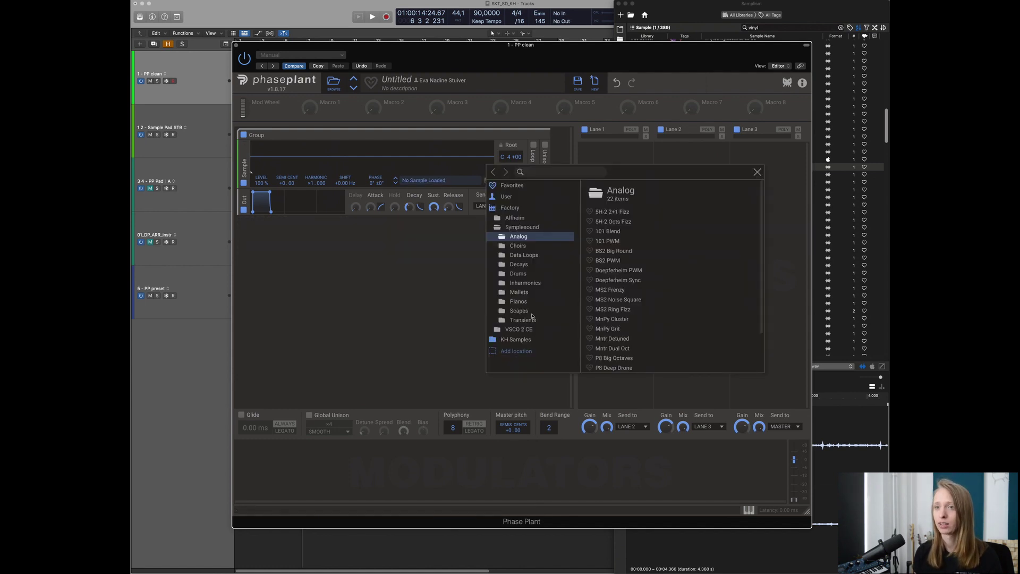
pyautogui.click(519, 311)
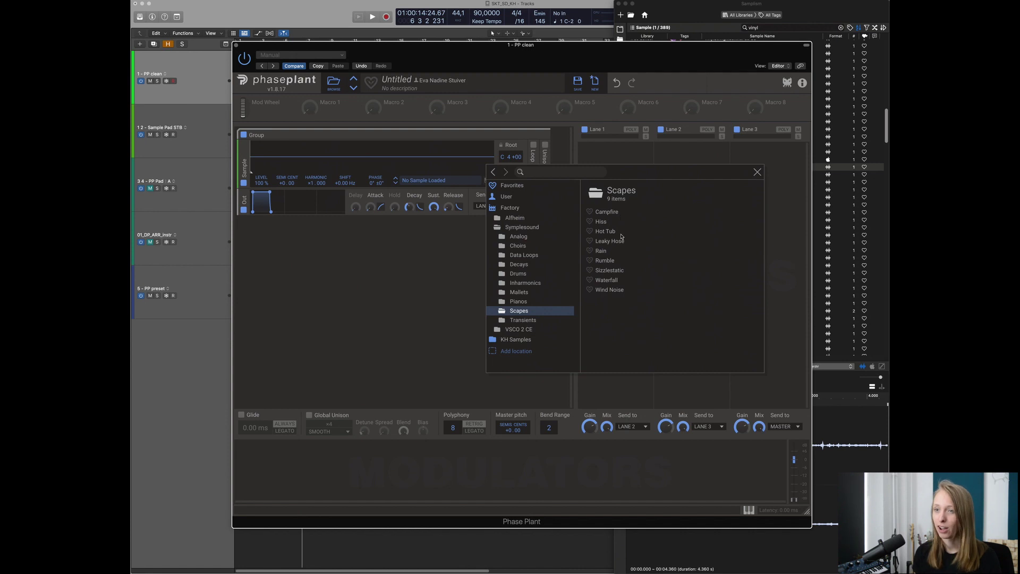
pyautogui.click(617, 251)
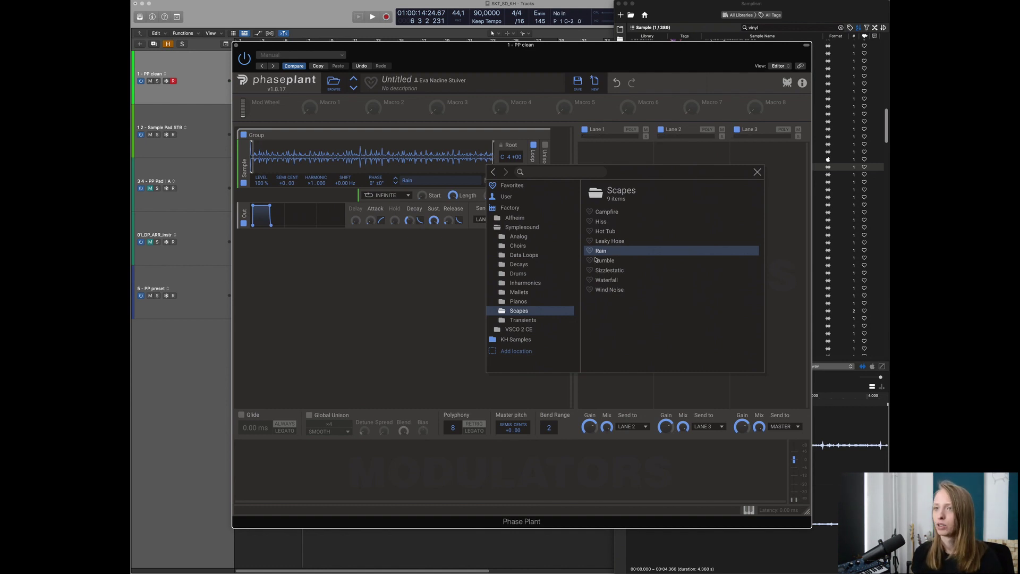
pyautogui.click(757, 172)
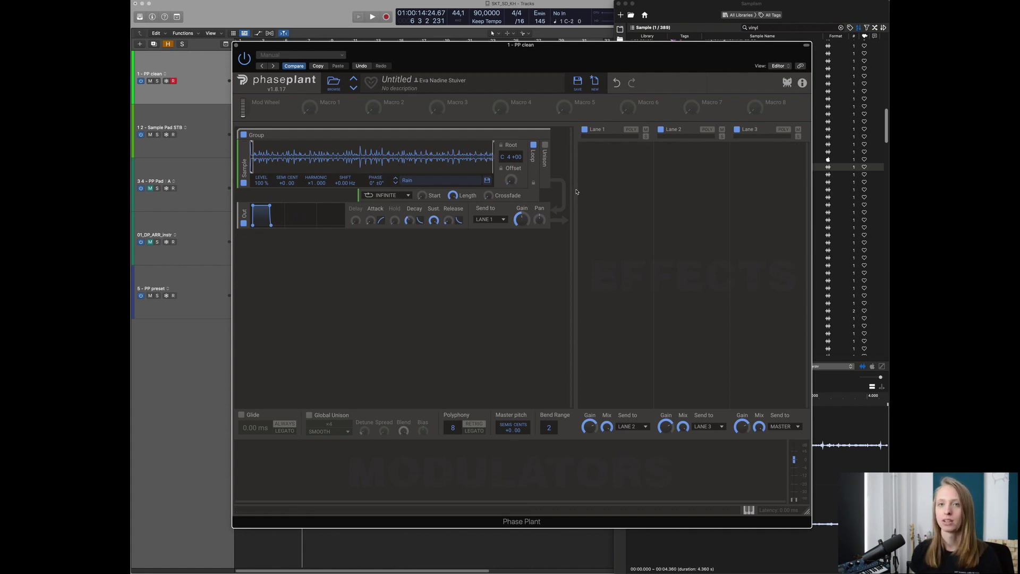
# Swap the sampler's Rain for 'ESWFX - Vinyl Ambience 07' from Samplism and close the plugin window.
pyautogui.click(847, 20)
pyautogui.moveTo(758, 168); pyautogui.dragTo(393, 159)
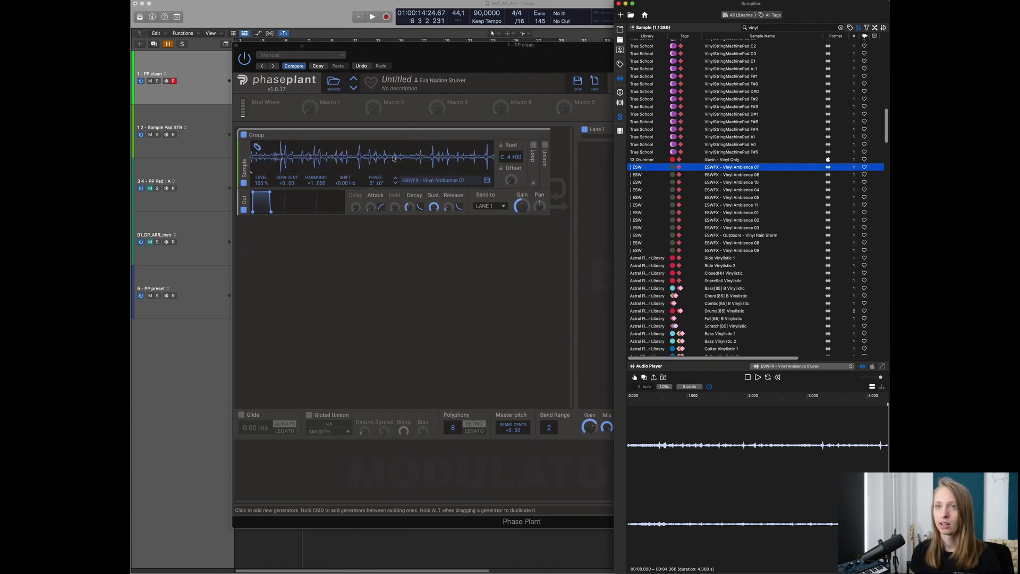
pyautogui.click(516, 52)
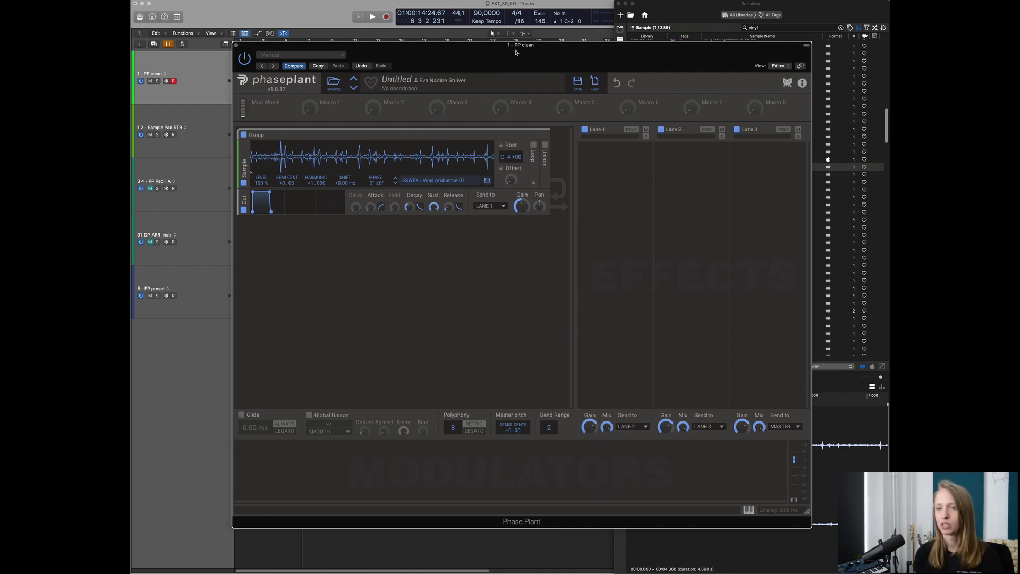
pyautogui.click(236, 44)
# Open the Sample Pad STB track's Phase Plant patch and expand its Main Layer.
pyautogui.click(194, 147)
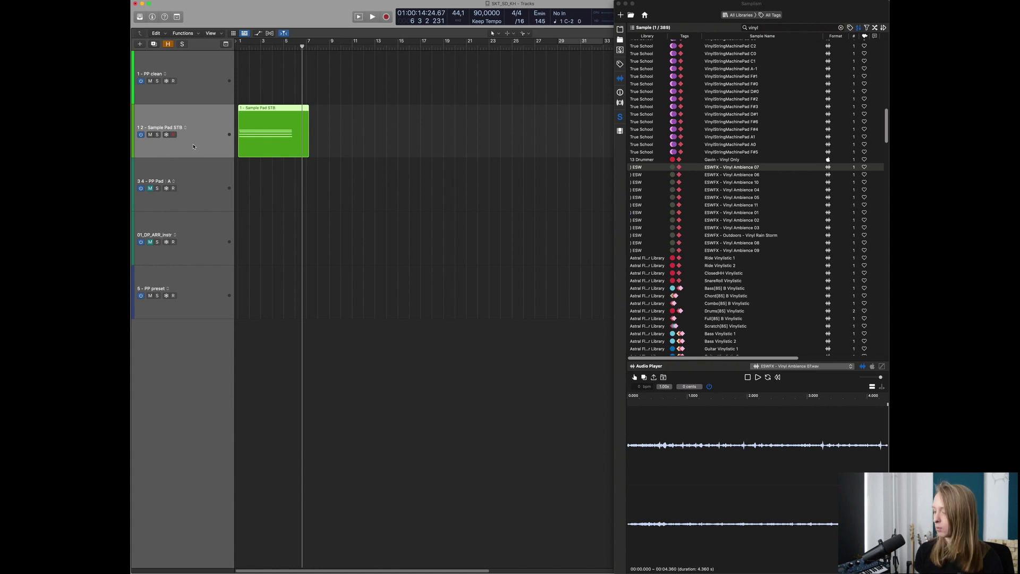
pyautogui.press('v')
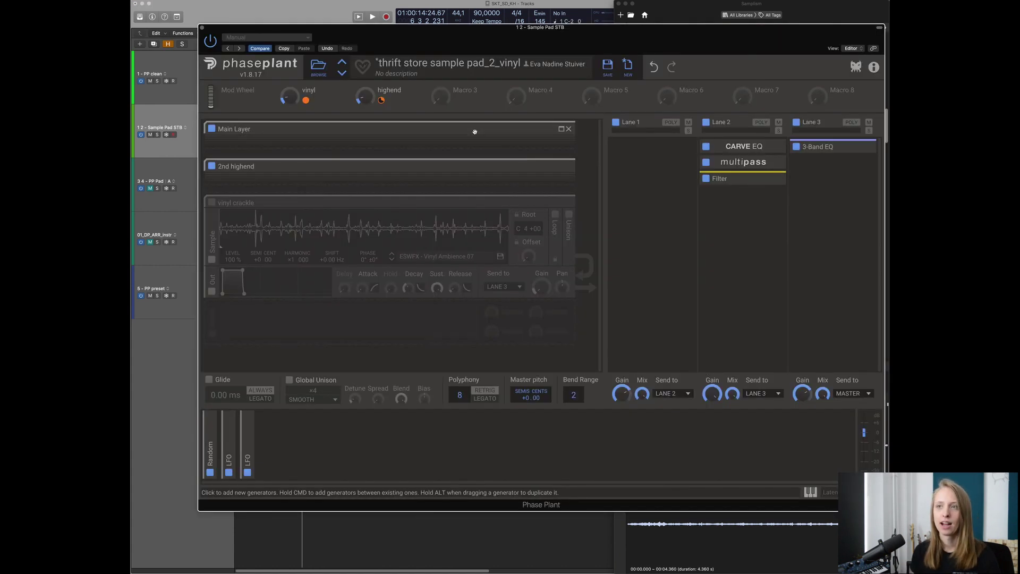
pyautogui.click(560, 131)
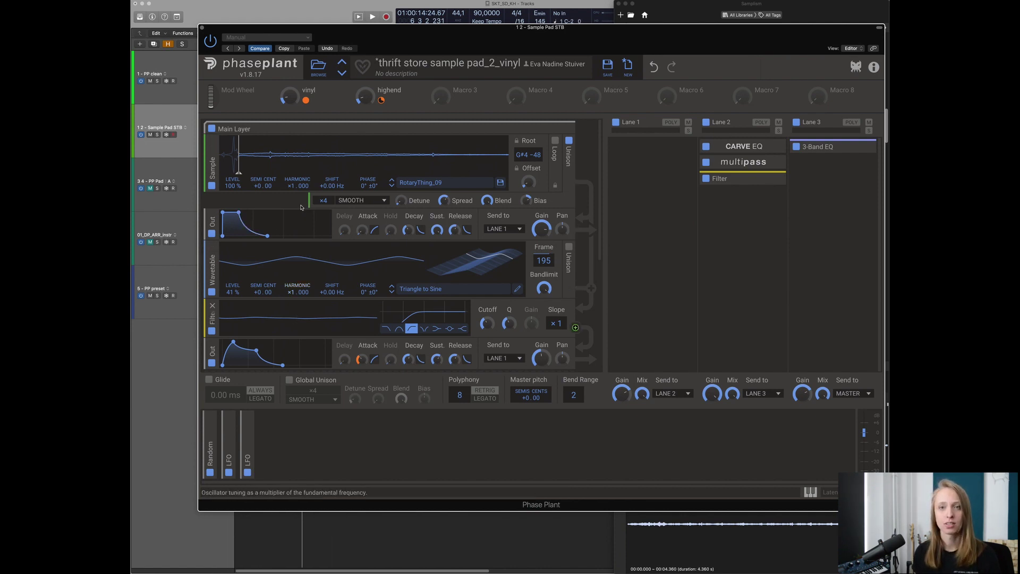
# Look through the patch's layers, start playback, and shift the plugin window left.
pyautogui.scroll(-3, 331, 327)
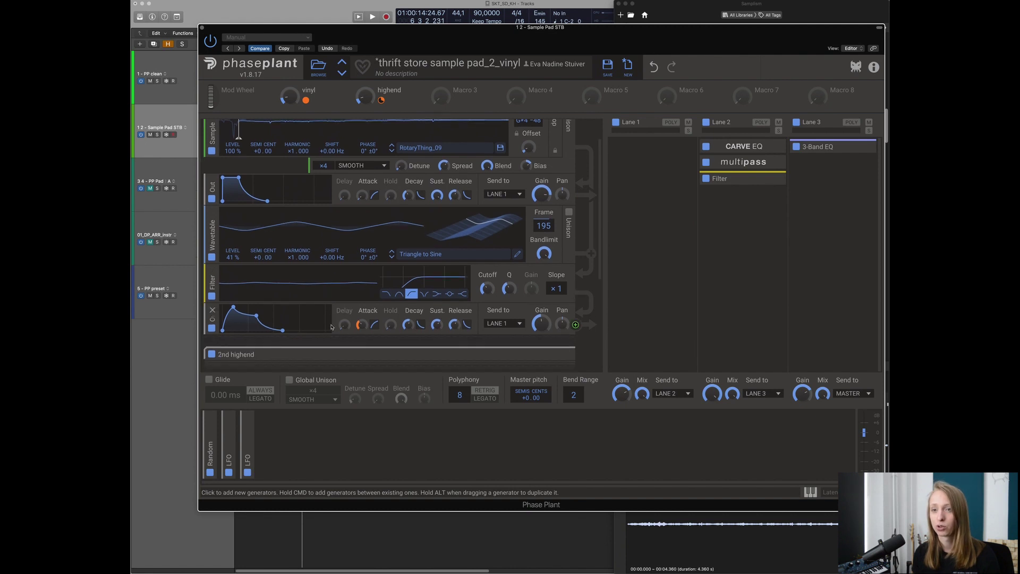
pyautogui.scroll(-3, 330, 326)
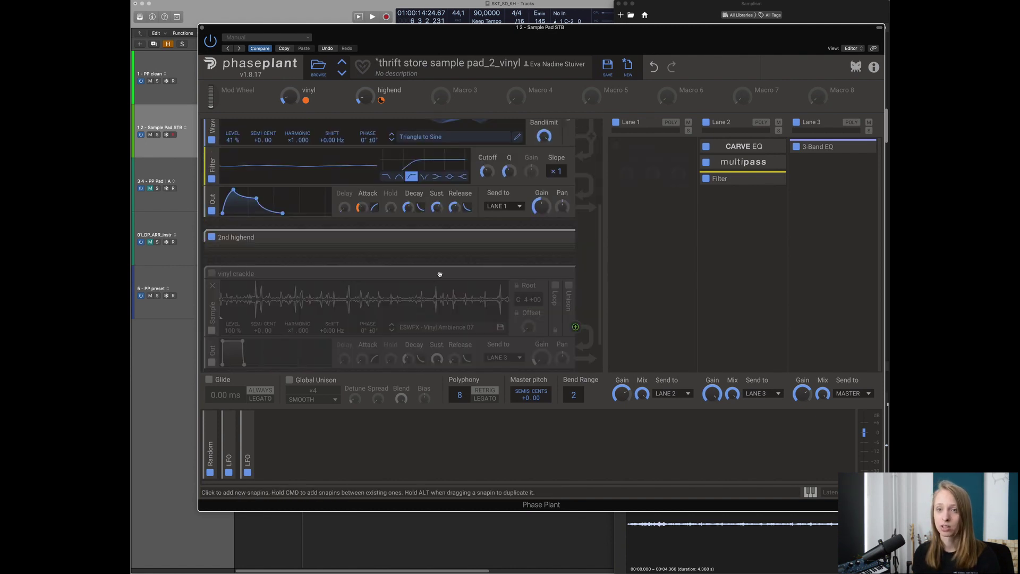
pyautogui.scroll(6, 256, 254)
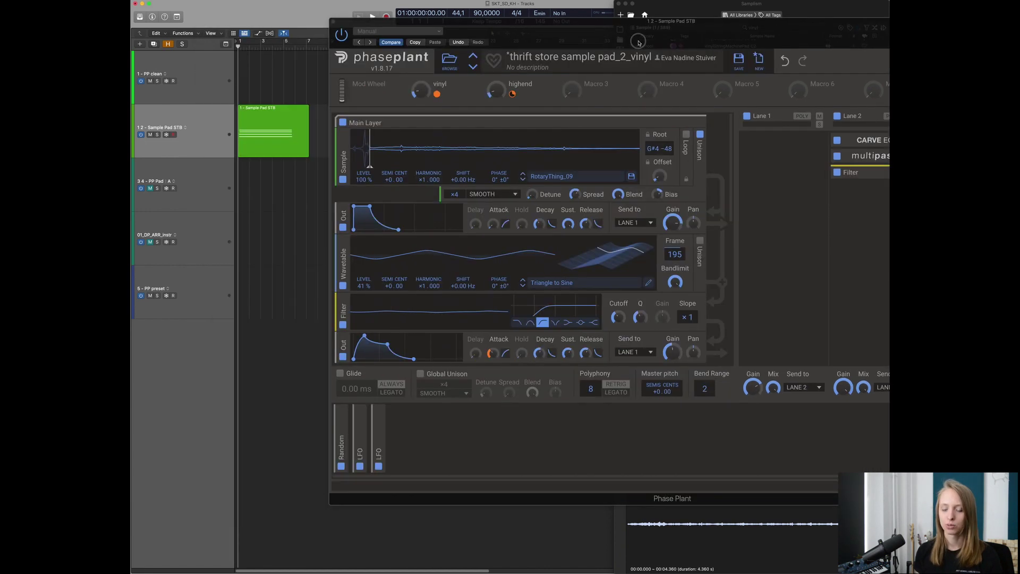
pyautogui.press('space')
pyautogui.moveTo(586, 37); pyautogui.dragTo(444, 42)
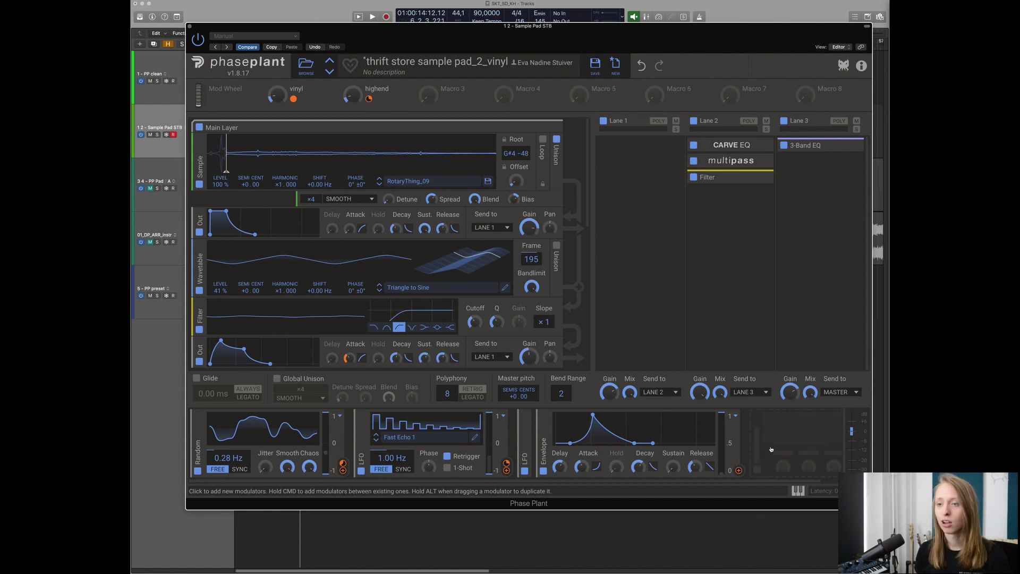
# Add an Envelope modulator, then bring up the modulator list for the next slot.
pyautogui.click(770, 449)
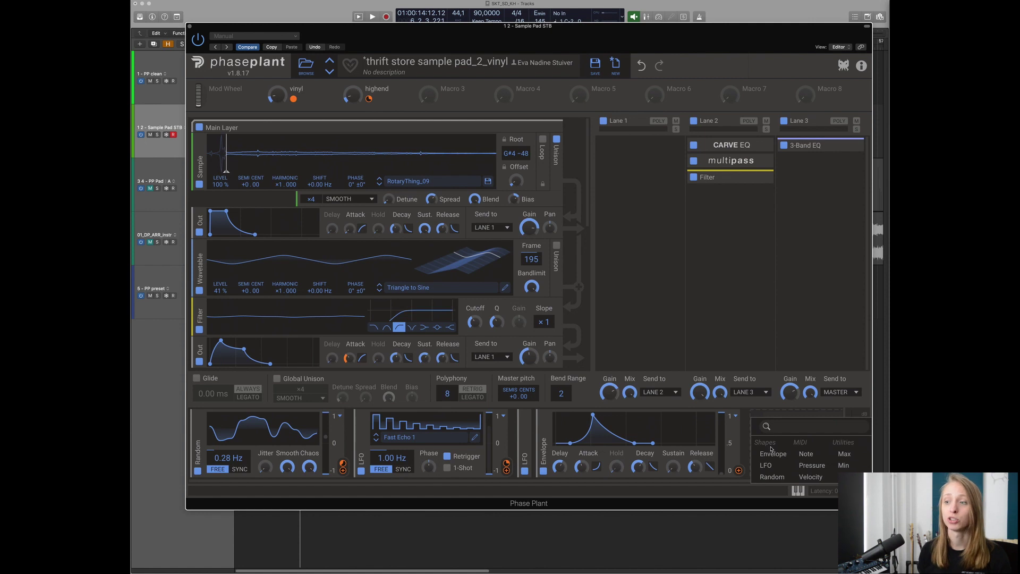
pyautogui.click(771, 451)
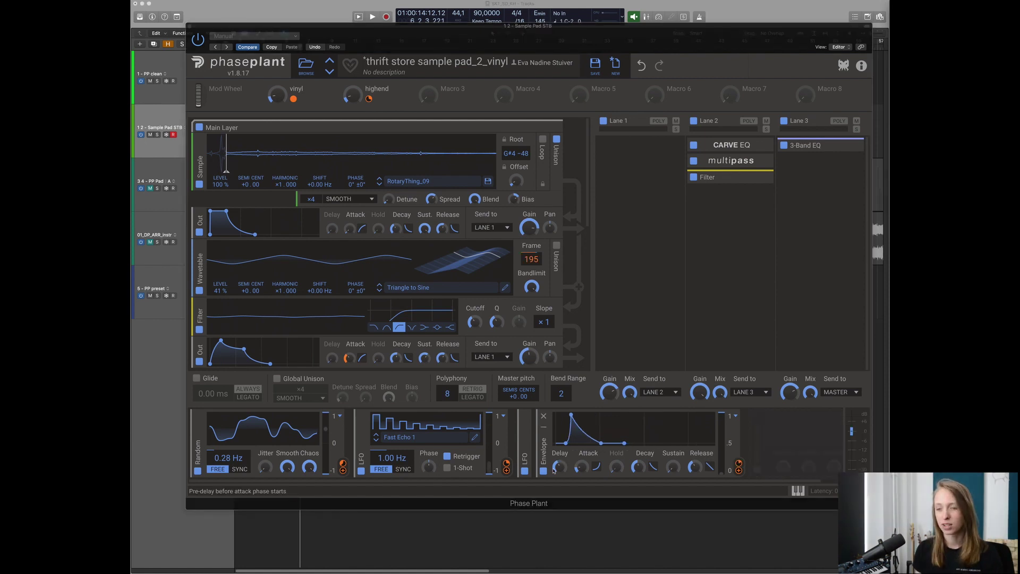
pyautogui.click(770, 451)
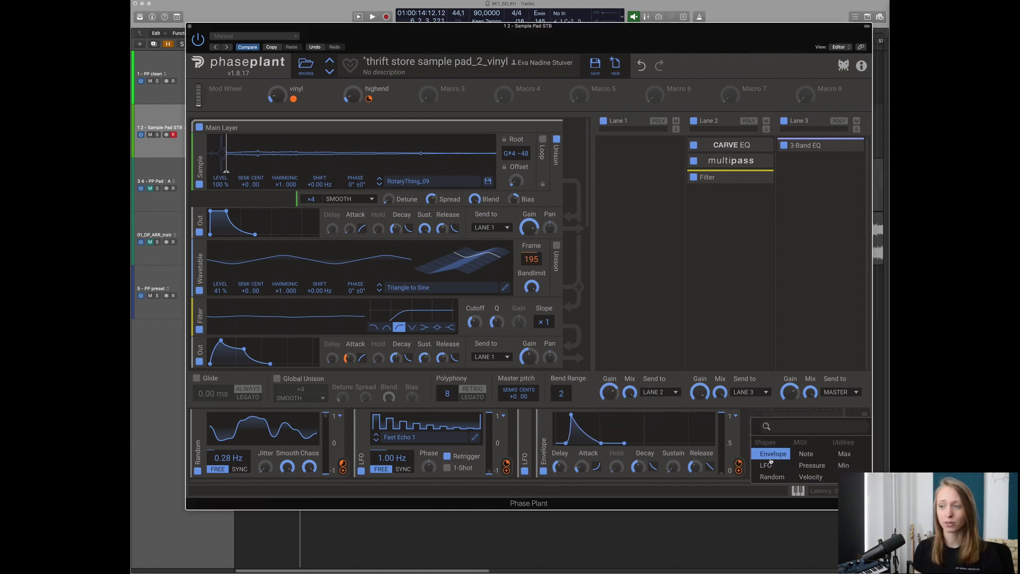
# Add a Velocity modulator and link the Envelope to the wavetable Frame at 24%.
pyautogui.click(810, 477)
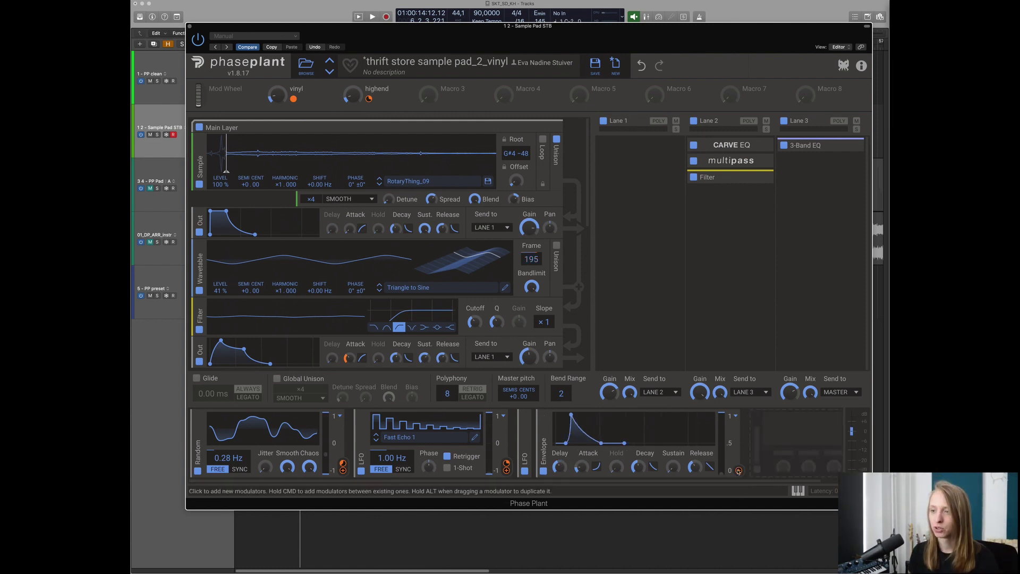
pyautogui.moveTo(738, 470); pyautogui.dragTo(532, 268)
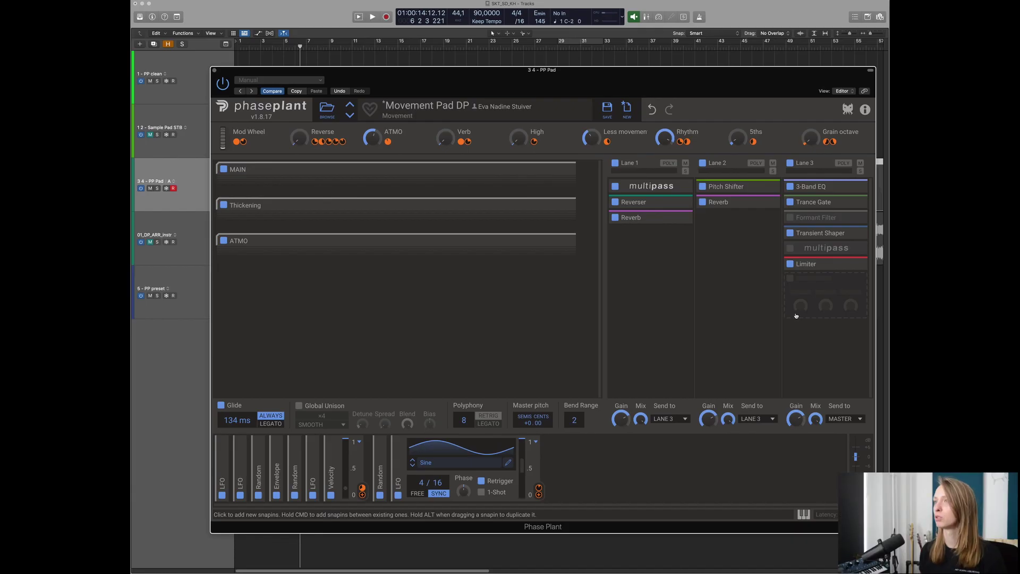
# Add a Formant Filter snapin to Lane 3 and expand its controls.
pyautogui.click(796, 316)
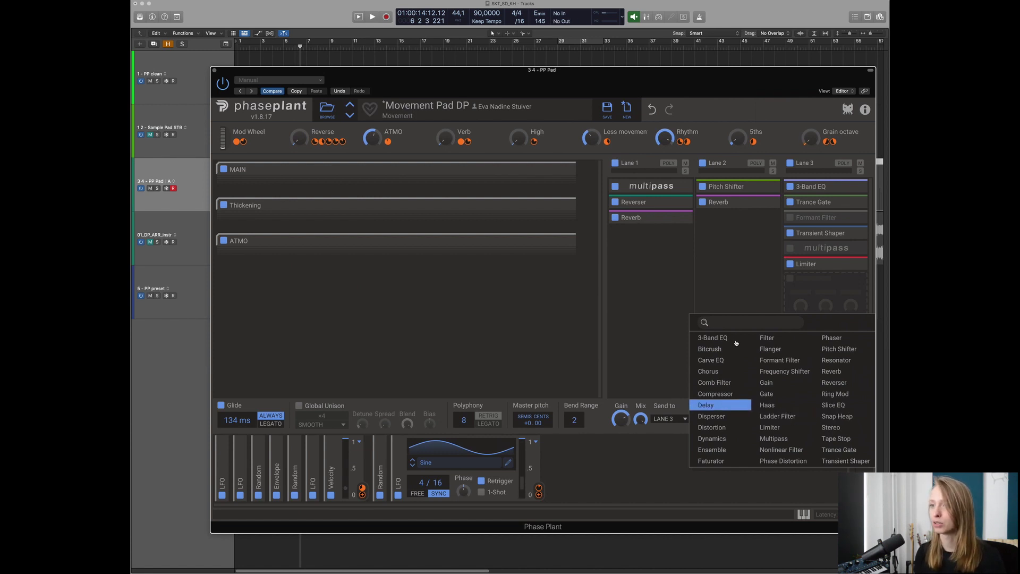
pyautogui.click(756, 292)
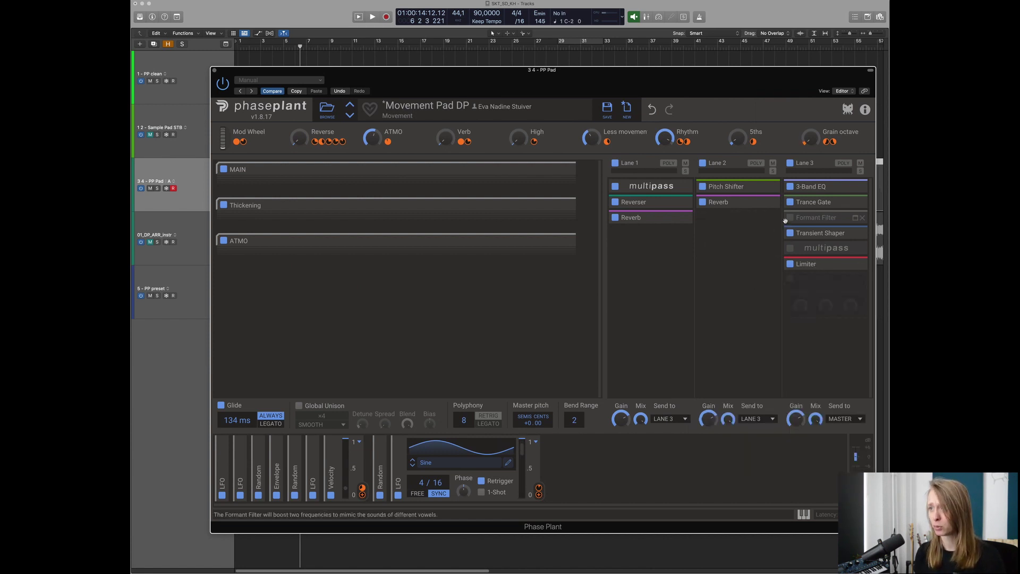
pyautogui.click(855, 218)
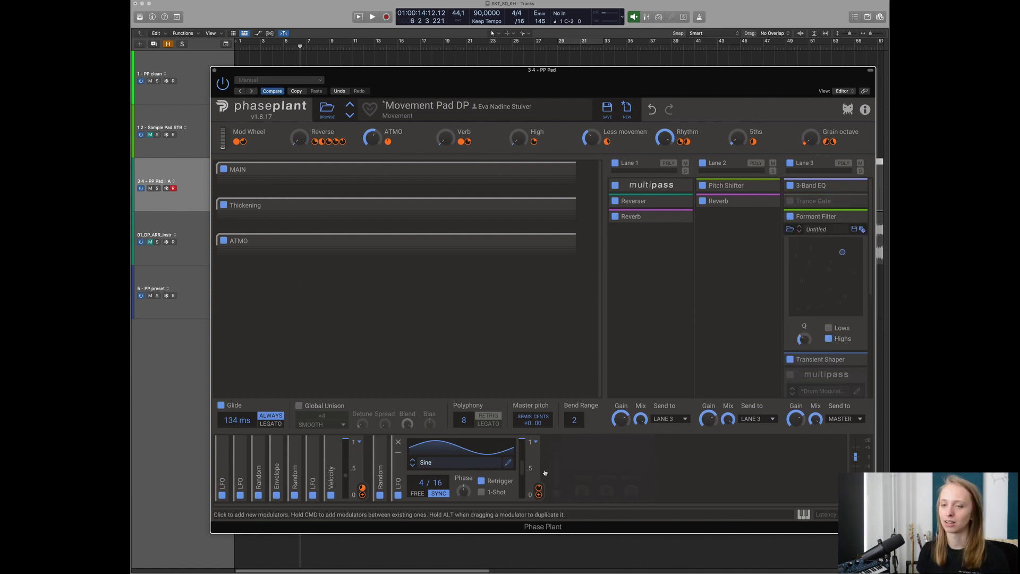
# Modulate the Formant Filter's XY position with the LFO, passing lows but not highs.
pyautogui.moveTo(538, 487); pyautogui.dragTo(573, 487)
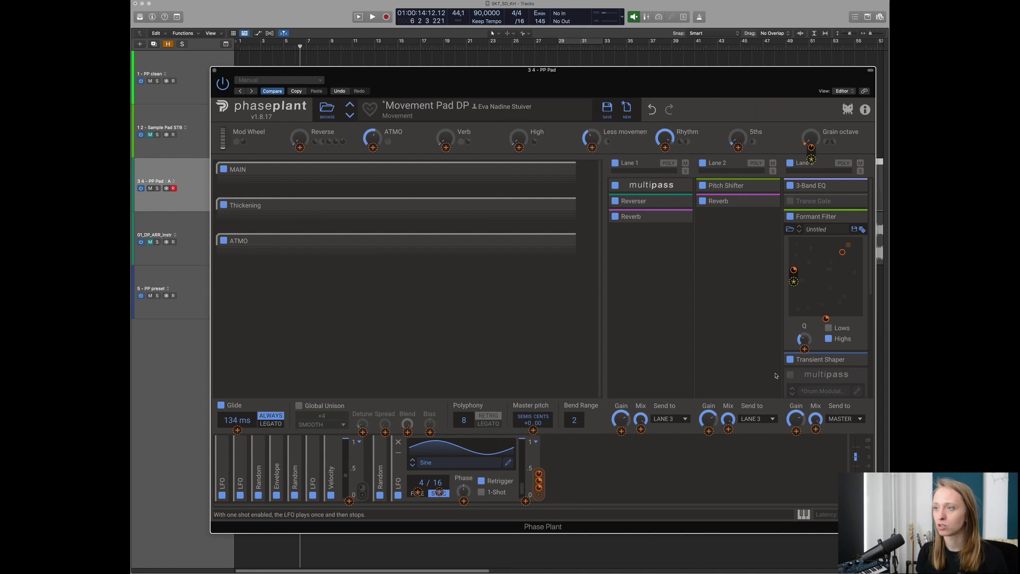
pyautogui.moveTo(775, 376); pyautogui.dragTo(775, 375)
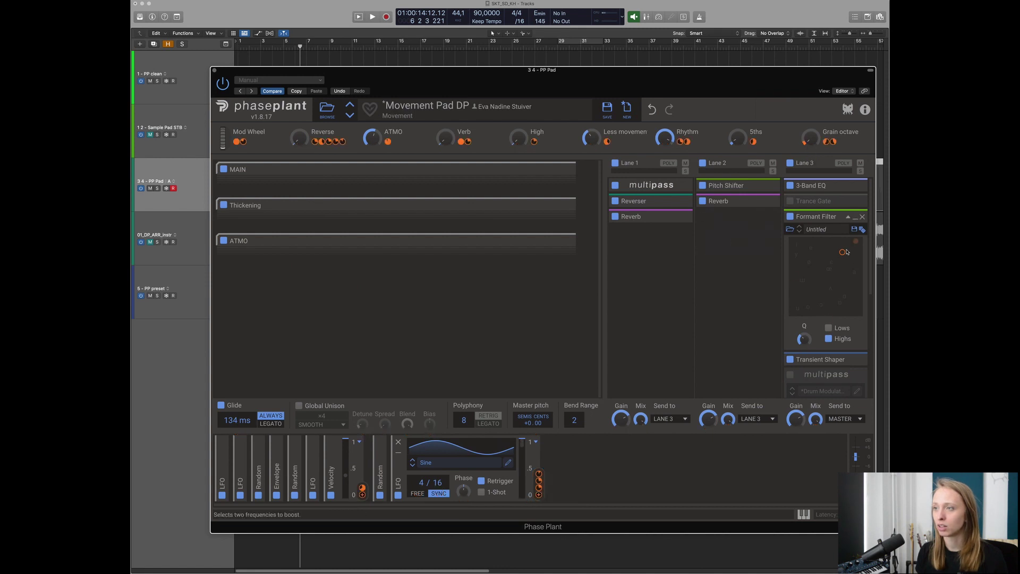
pyautogui.click(828, 327)
pyautogui.click(829, 339)
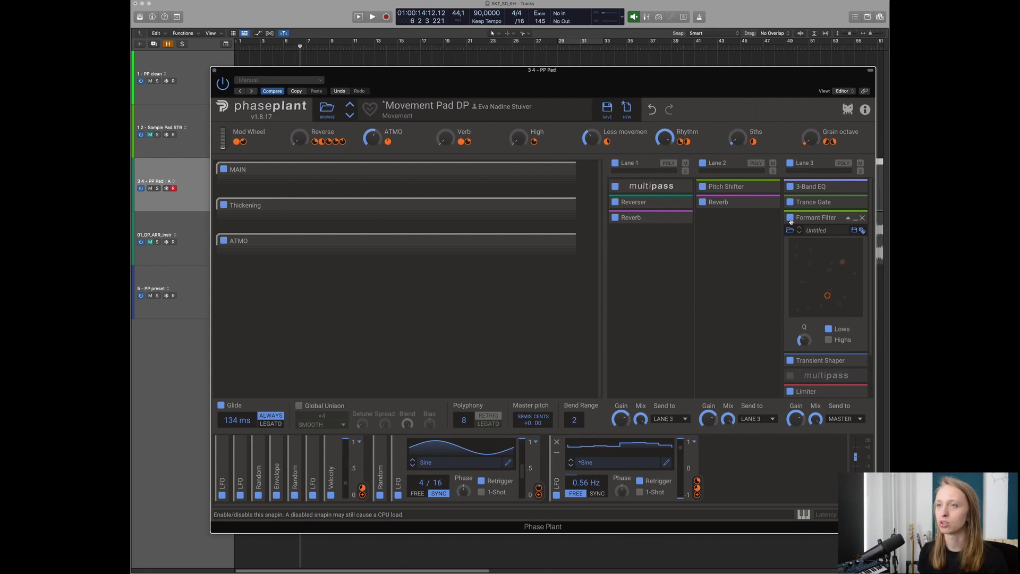
# Bypass the Formant Filter and audition Trance Gate pattern slots 7, 6 and 5, returning to 8.
pyautogui.click(790, 219)
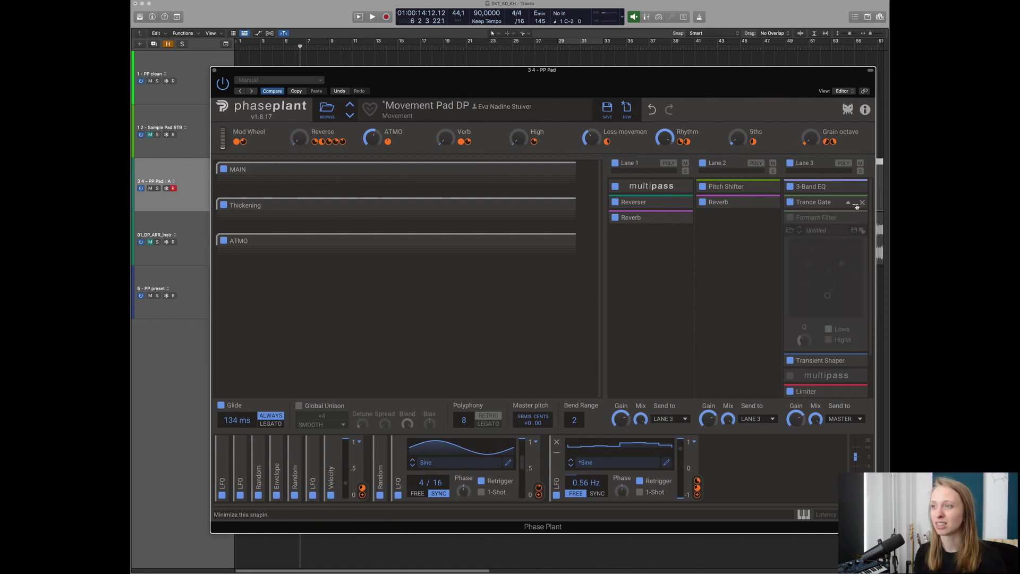
pyautogui.click(855, 204)
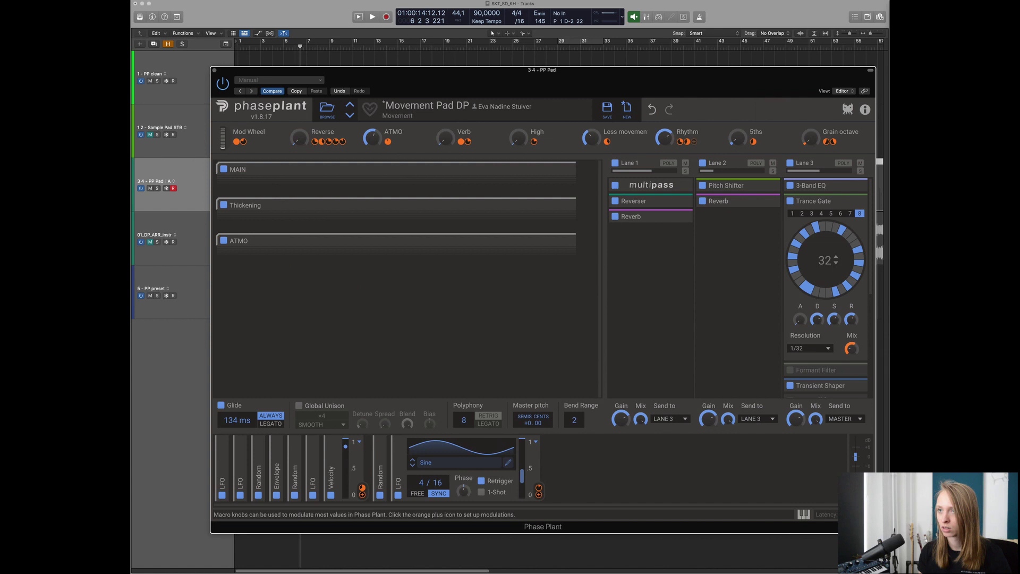
pyautogui.click(849, 214)
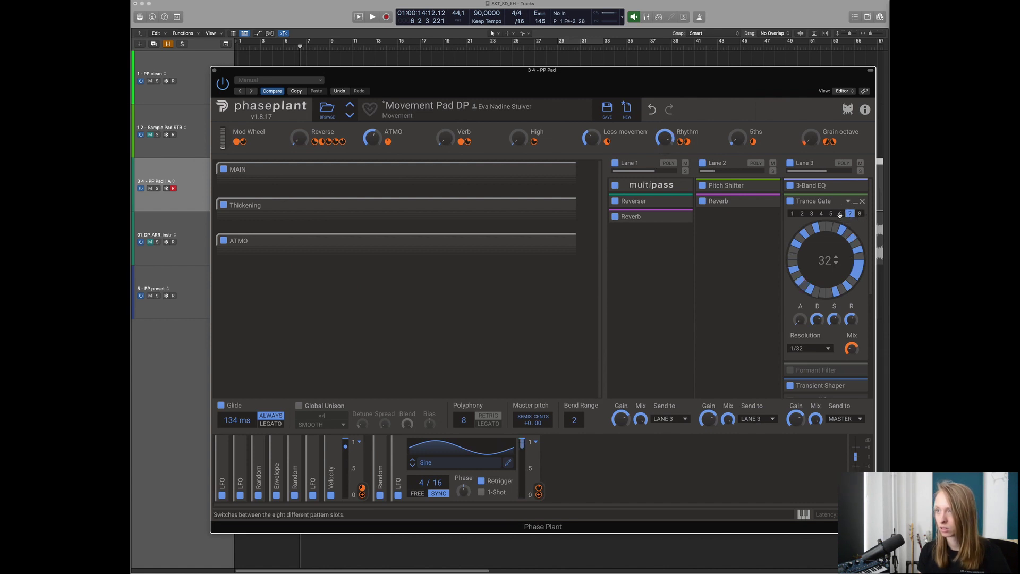
pyautogui.click(839, 214)
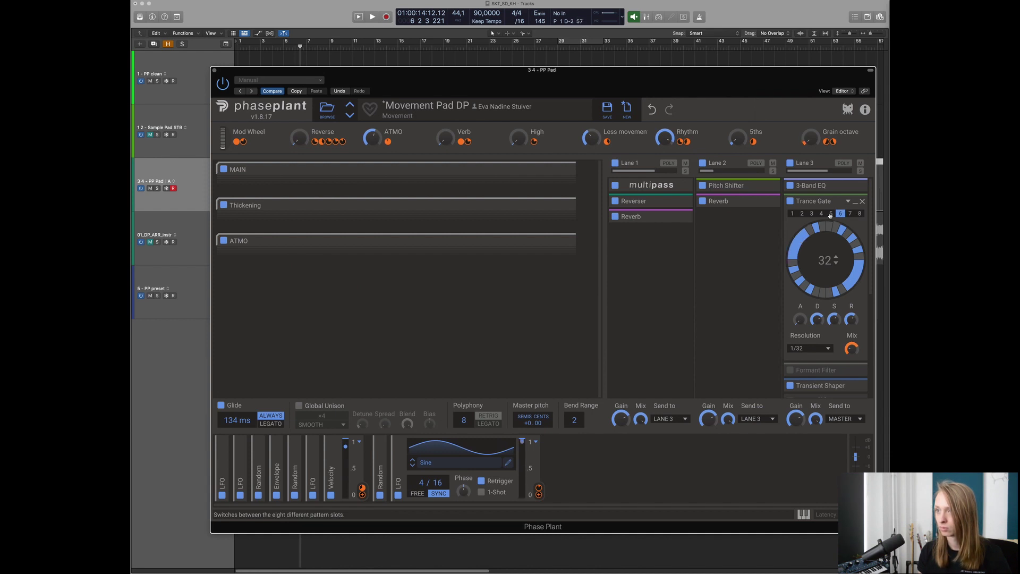
pyautogui.click(830, 214)
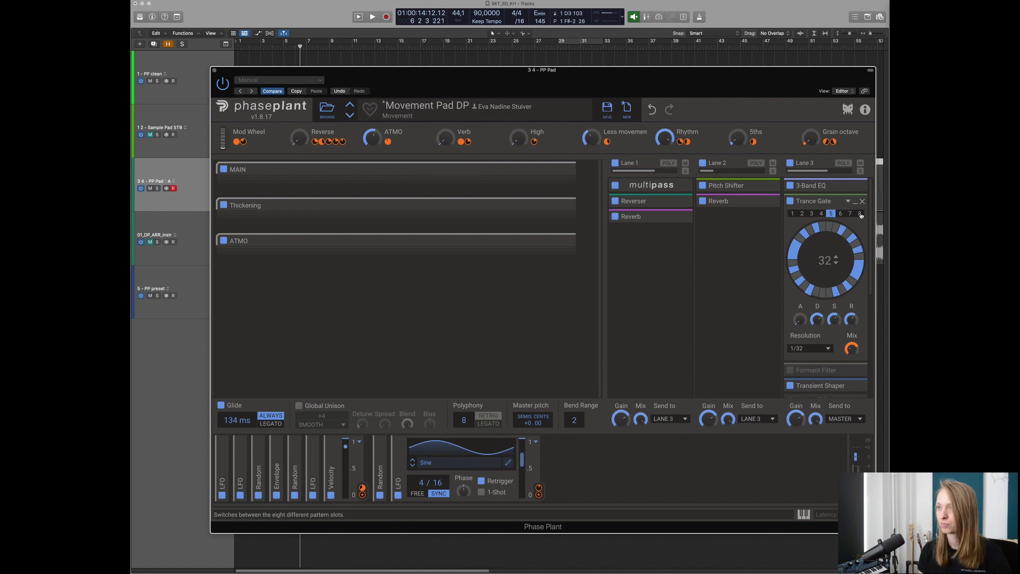
pyautogui.click(860, 214)
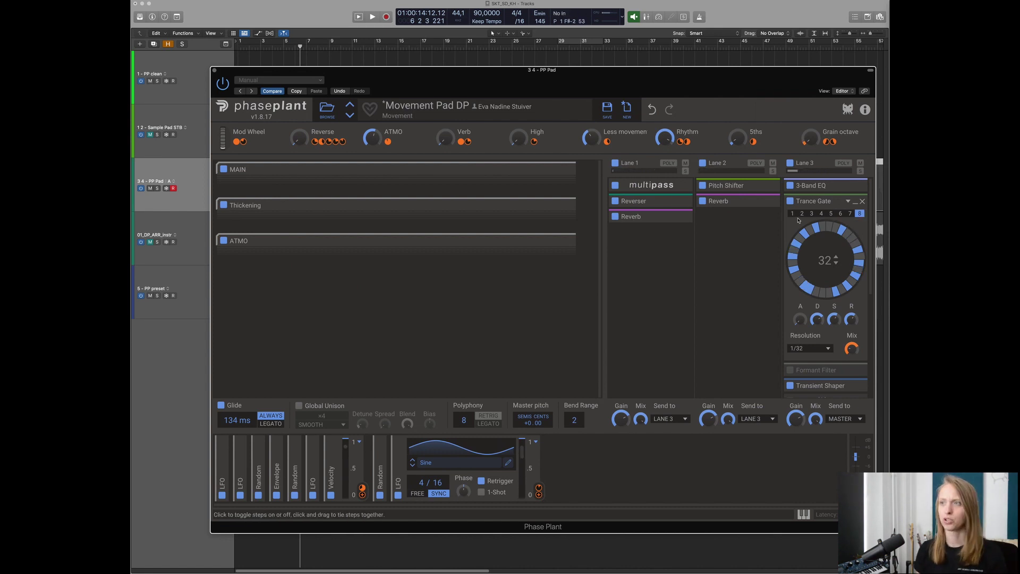
# Browse the Trance Gate factory presets and keep 'Side Chained'.
pyautogui.click(848, 201)
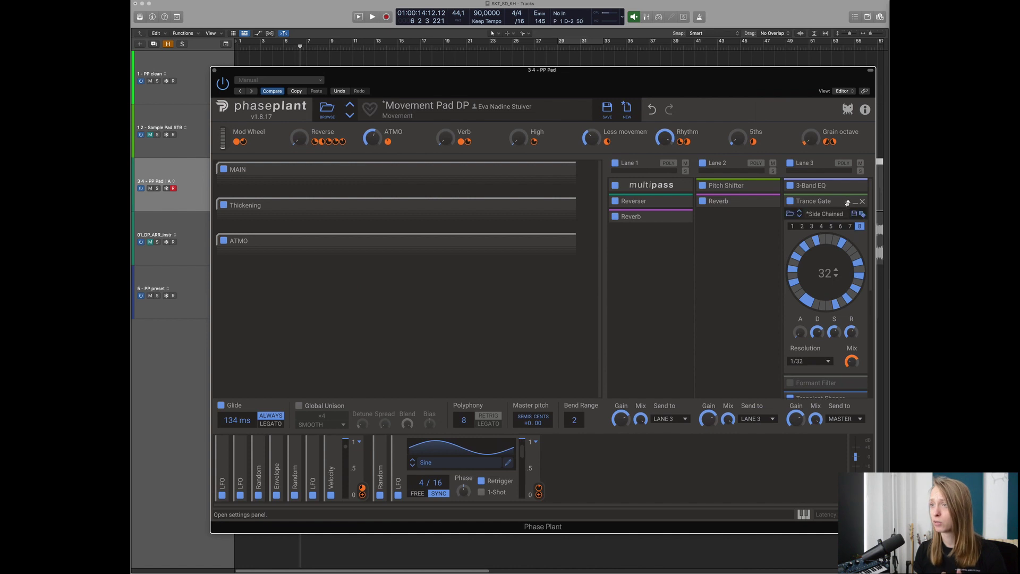
pyautogui.click(791, 213)
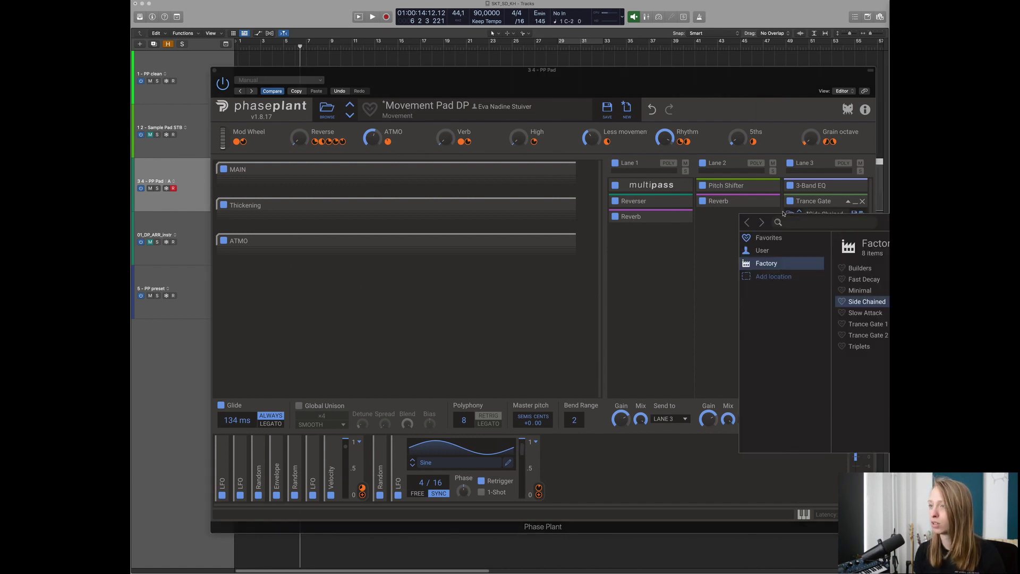
pyautogui.click(862, 215)
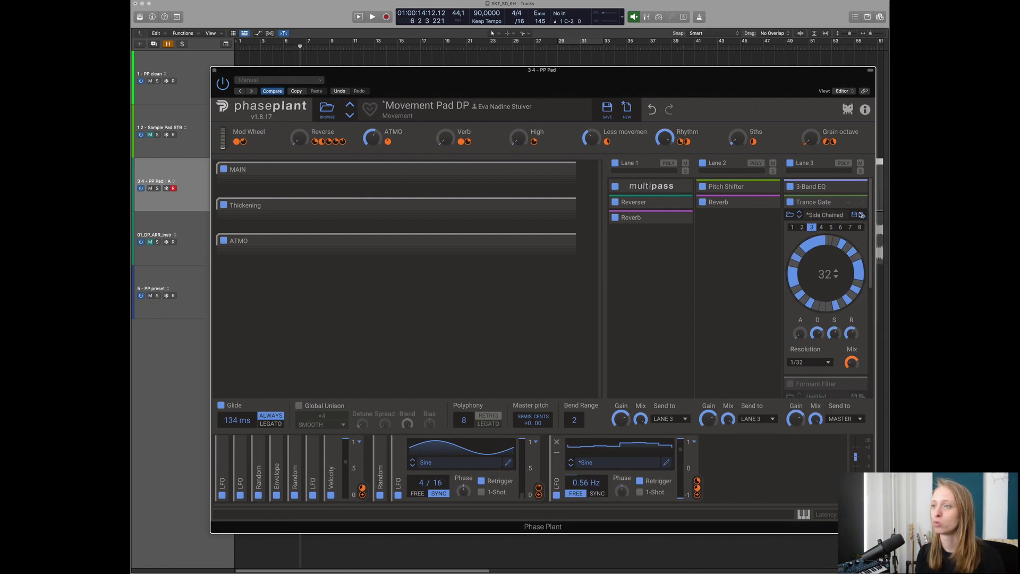
# Collapse the Formant Filter and open Lane 3's Multipass 'Cobma' in its full editor window.
pyautogui.click(816, 384)
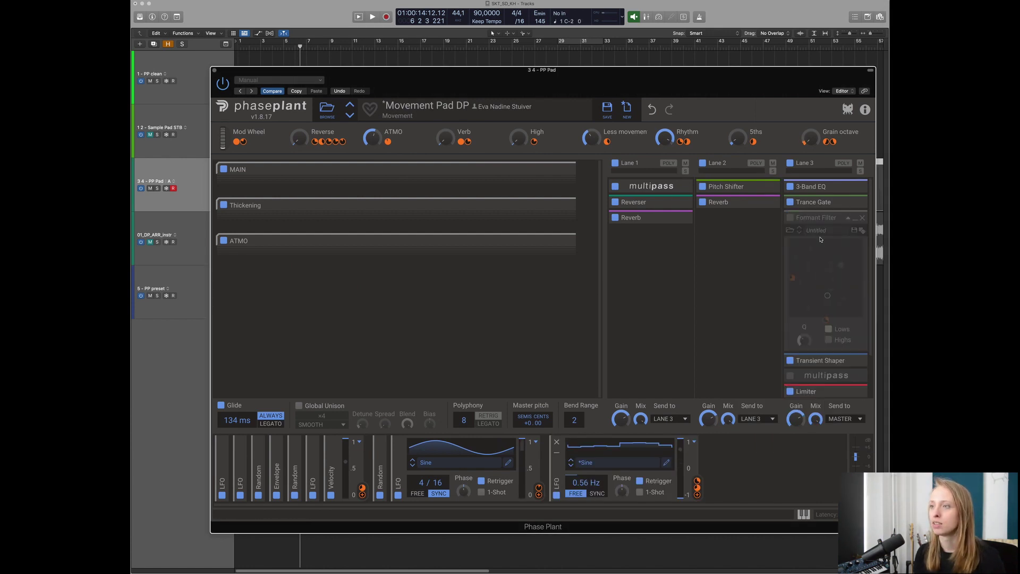
pyautogui.click(855, 220)
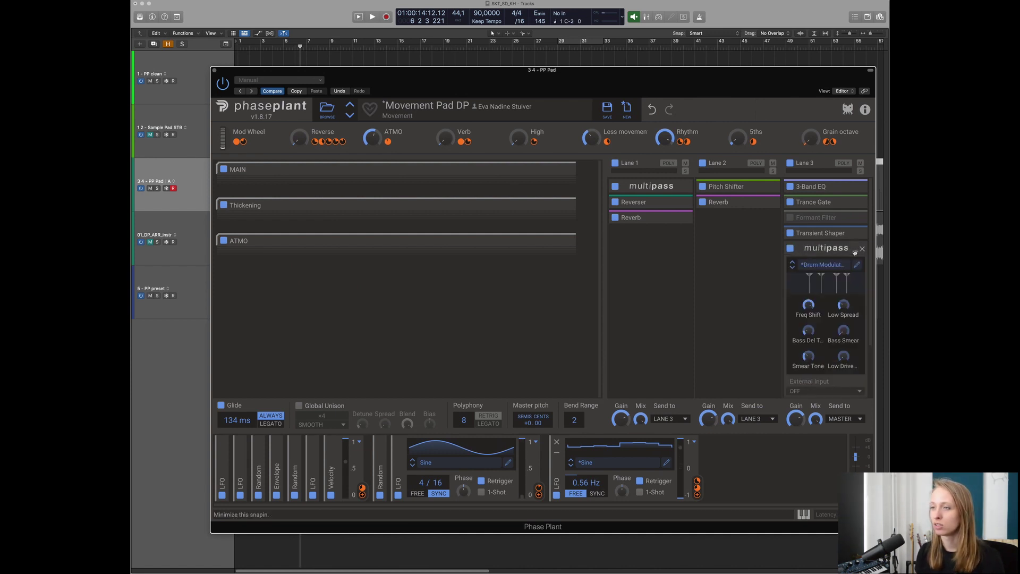
pyautogui.click(855, 249)
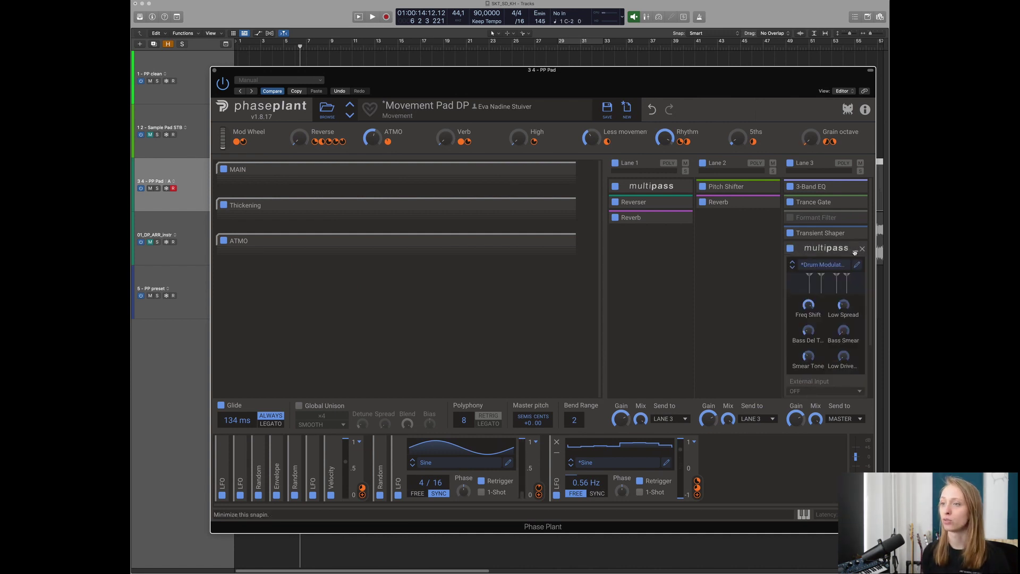
pyautogui.click(651, 186)
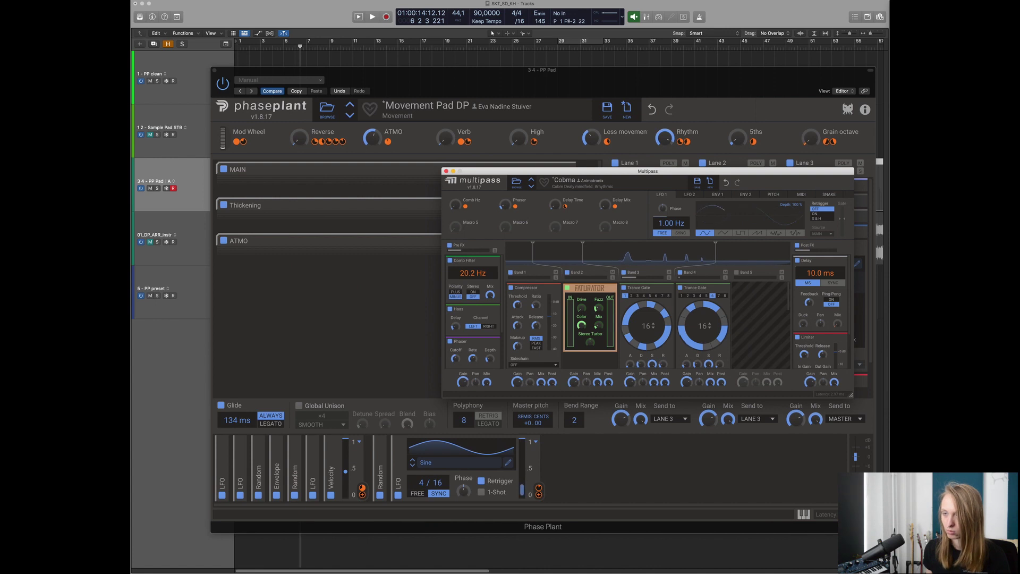
# Load the 'Drum Modulator 1' Multipass preset, browse the Rythmic folder, then close the editor.
pyautogui.click(516, 183)
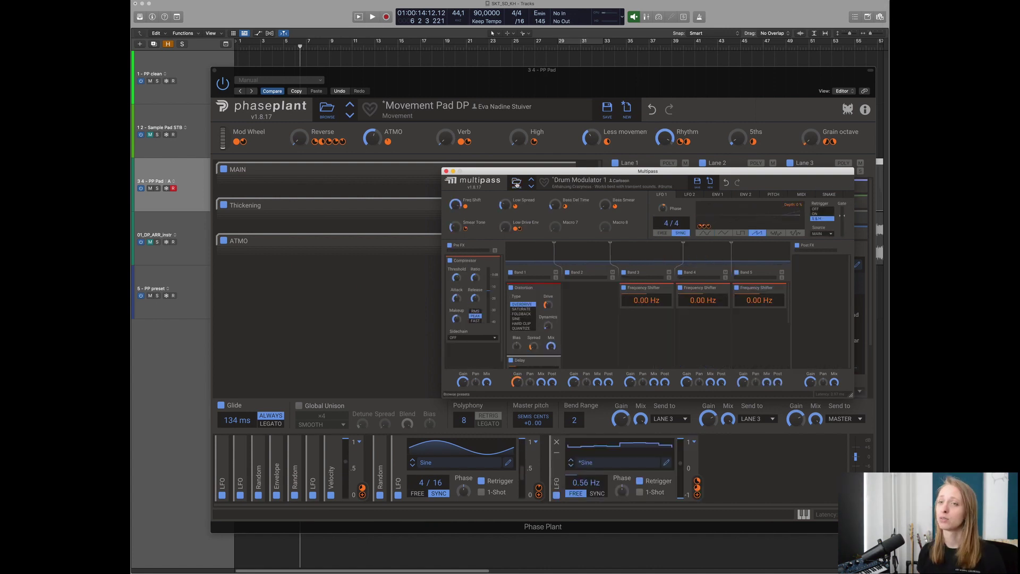
pyautogui.click(516, 183)
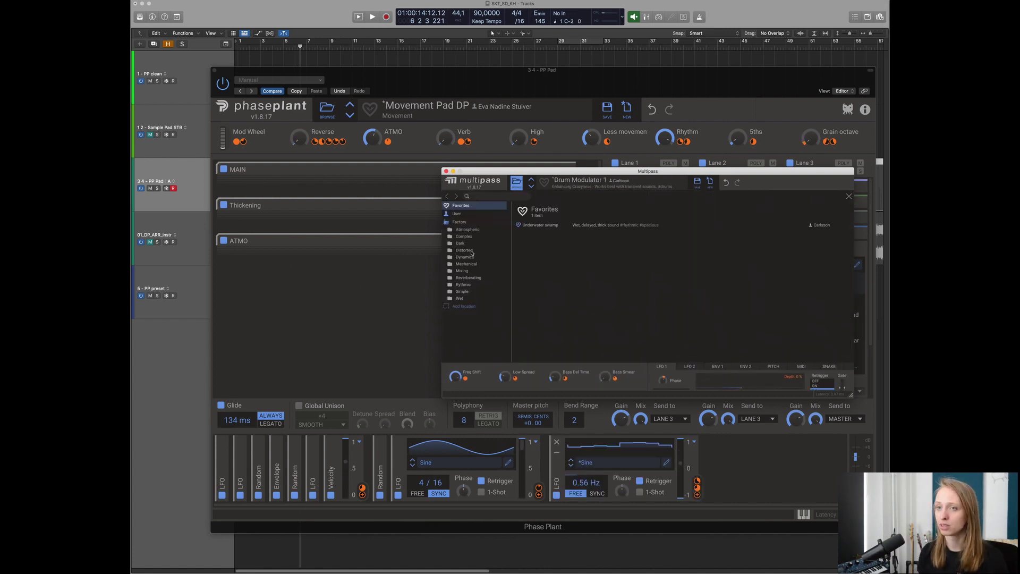
pyautogui.click(472, 285)
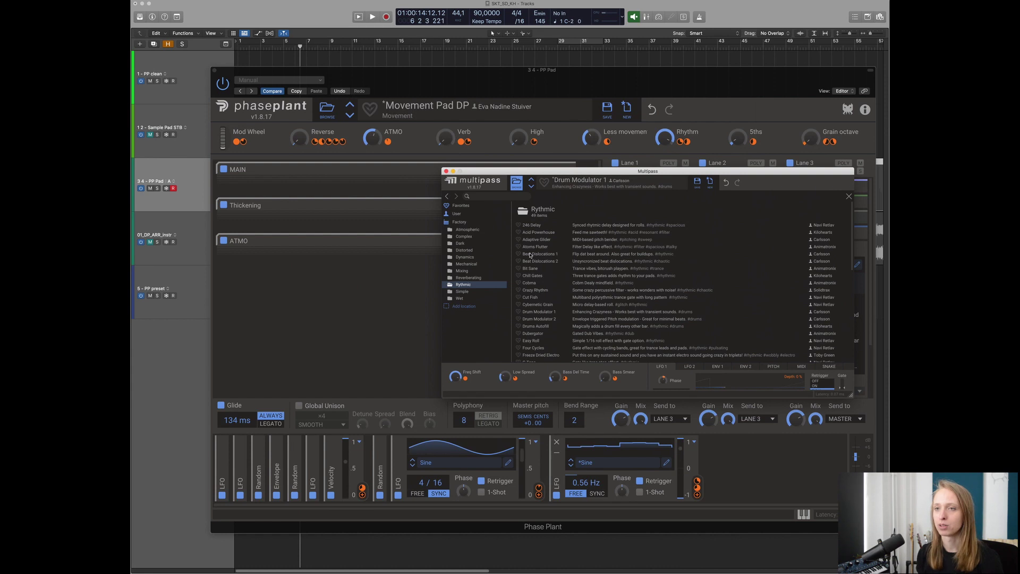
pyautogui.press('Escape')
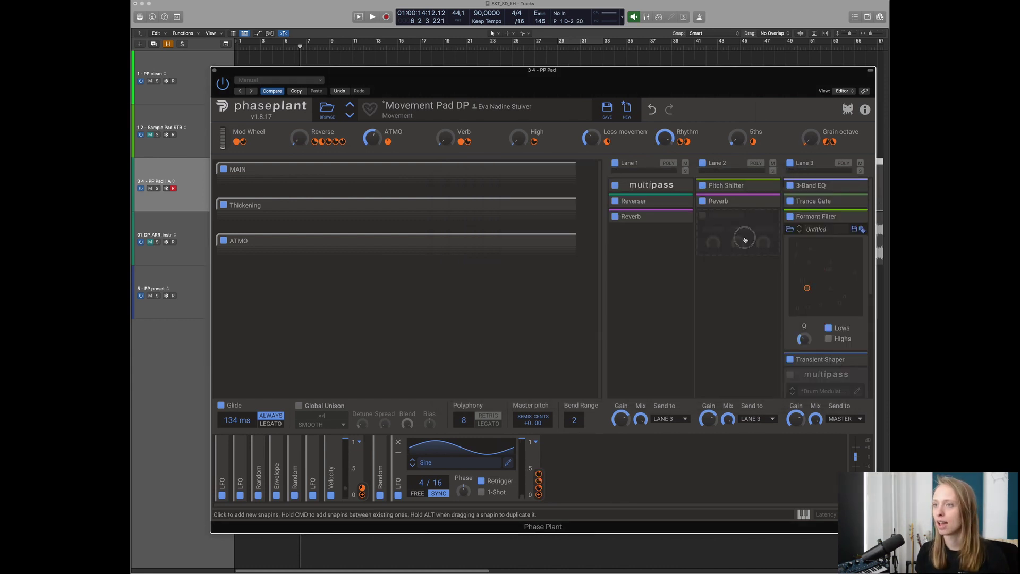
# Show the snapin picker for Lane 2's empty slot.
pyautogui.click(742, 241)
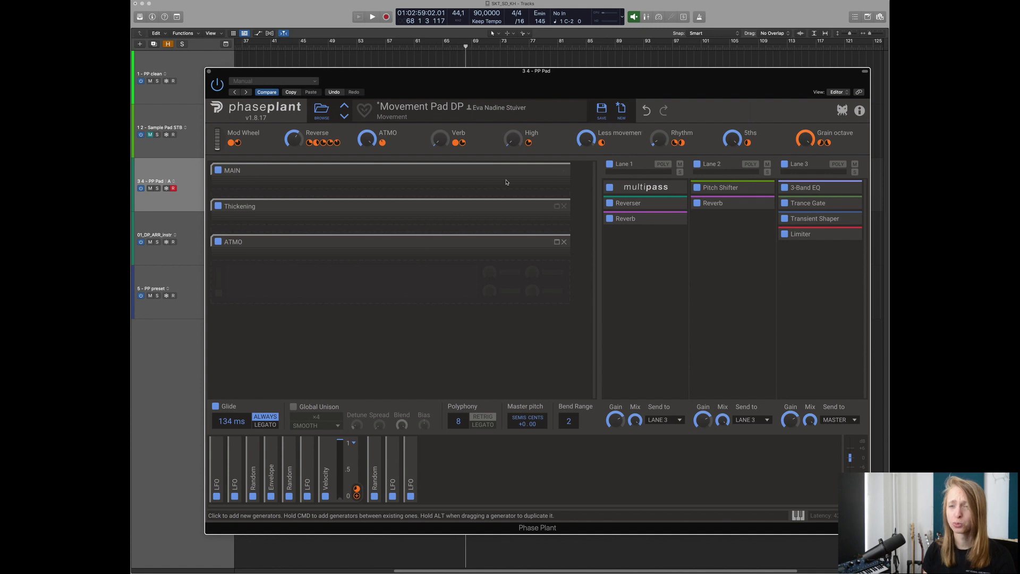
# Expand the MAIN and Thickening groups to reveal the Melancholy and Triangle Power Chord wavetables.
pyautogui.click(557, 172)
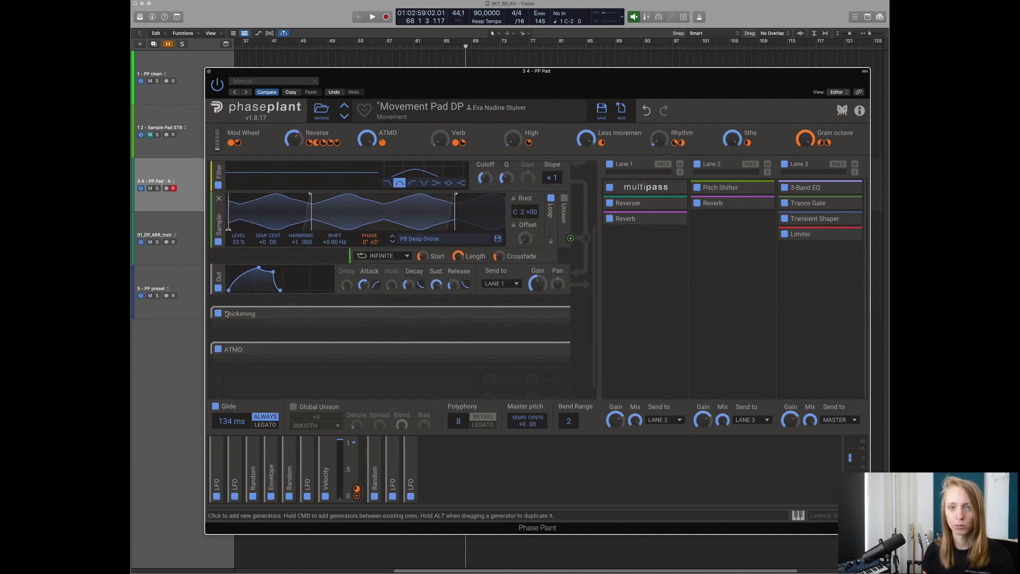
pyautogui.scroll(-2, 286, 275)
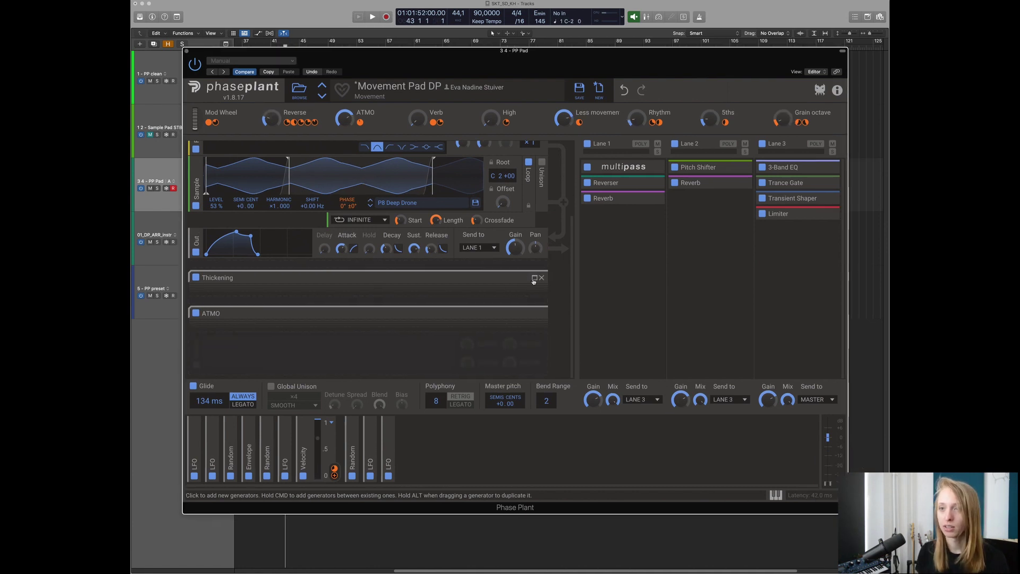
pyautogui.click(534, 278)
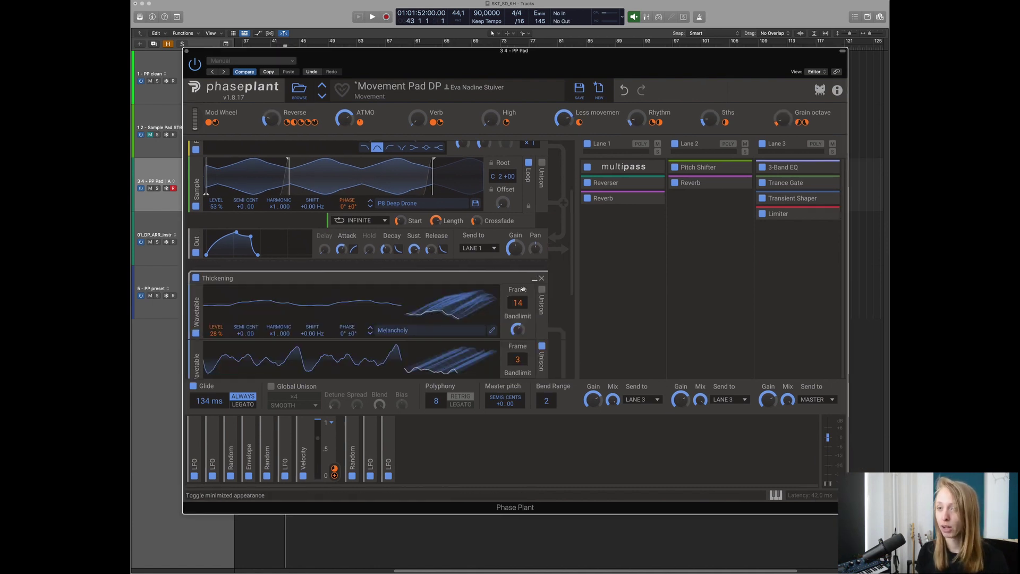
pyautogui.scroll(-2, 523, 290)
pyautogui.scroll(-6, 524, 290)
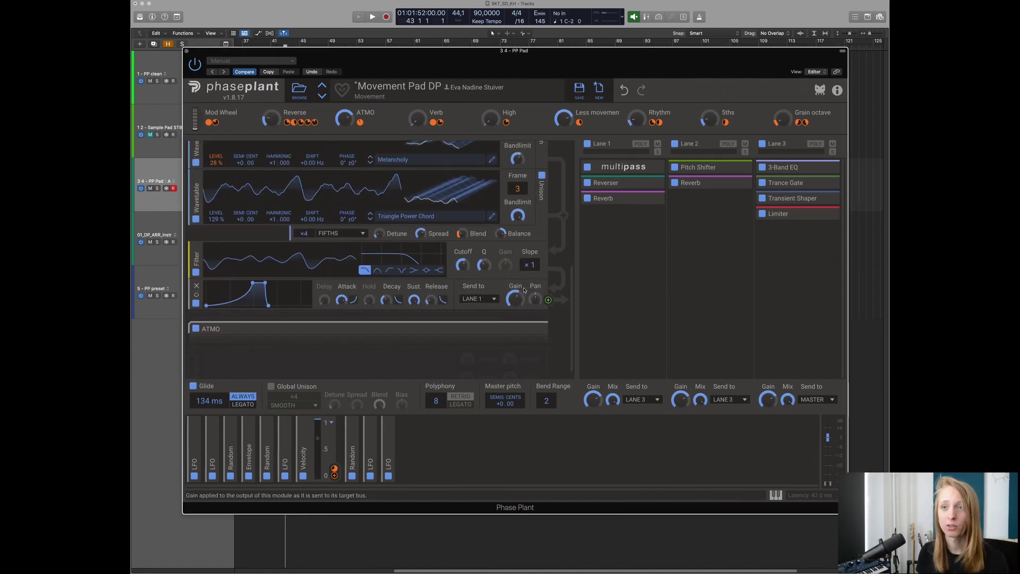
pyautogui.scroll(2, 523, 290)
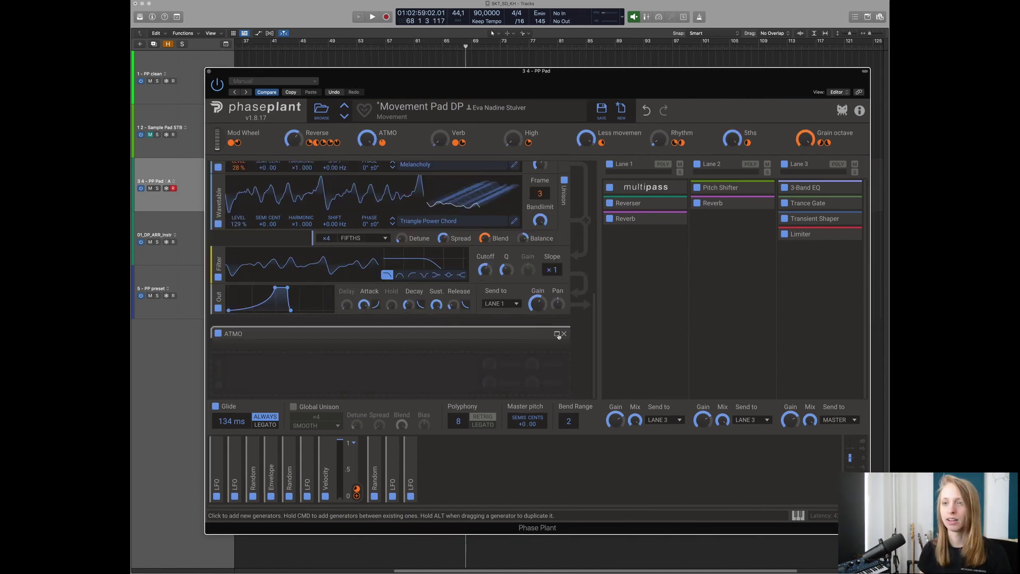
# Expand the ATMO group's Campfire and Rain samples and the 1.00 Hz Random modulator.
pyautogui.click(511, 333)
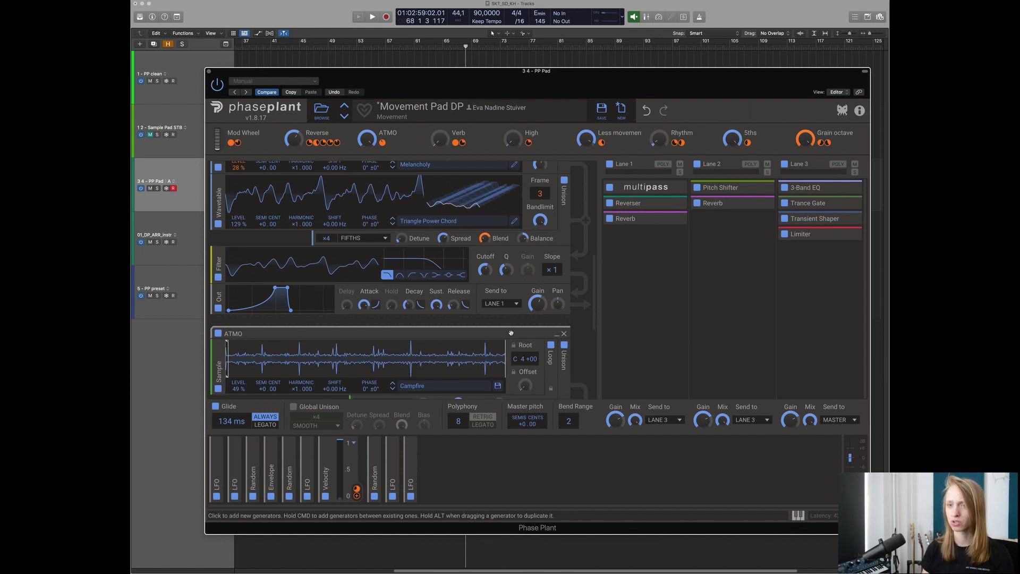
pyautogui.scroll(-5, 433, 229)
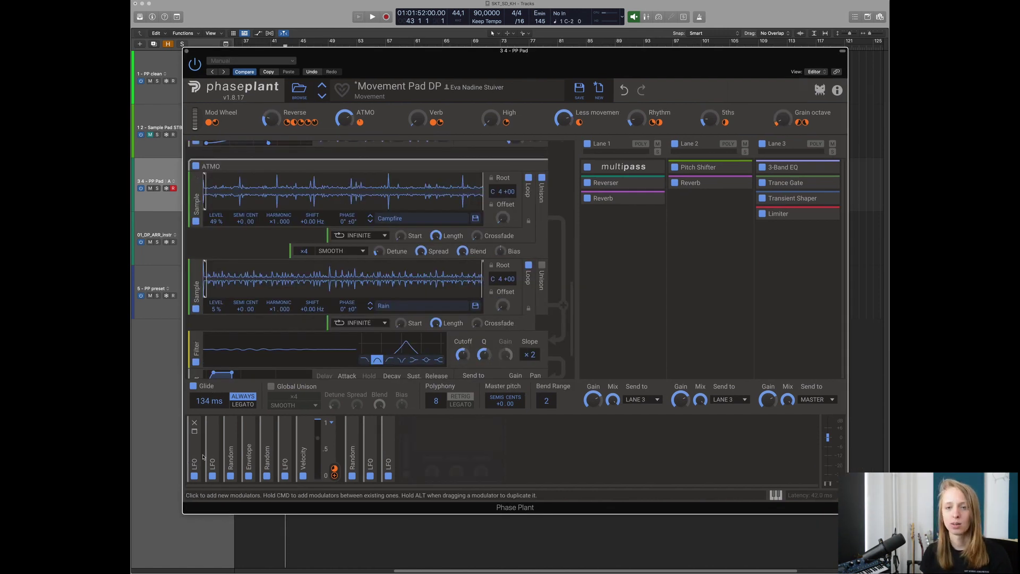
pyautogui.click(353, 434)
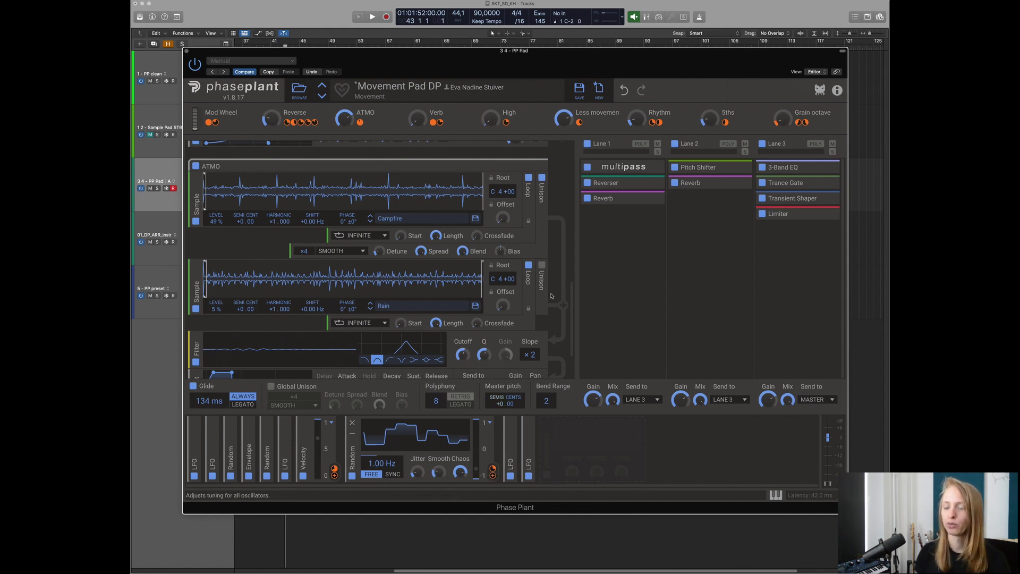
pyautogui.scroll(2, 551, 293)
# Expand the Trance Gate snapin in Lane 3 to view its settings.
pyautogui.scroll(8, 551, 292)
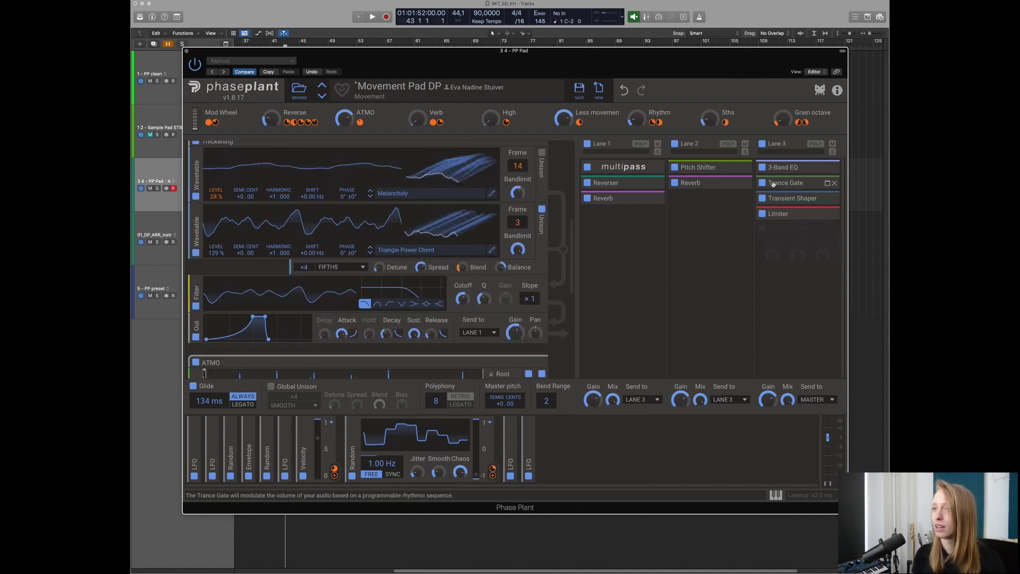
pyautogui.click(826, 183)
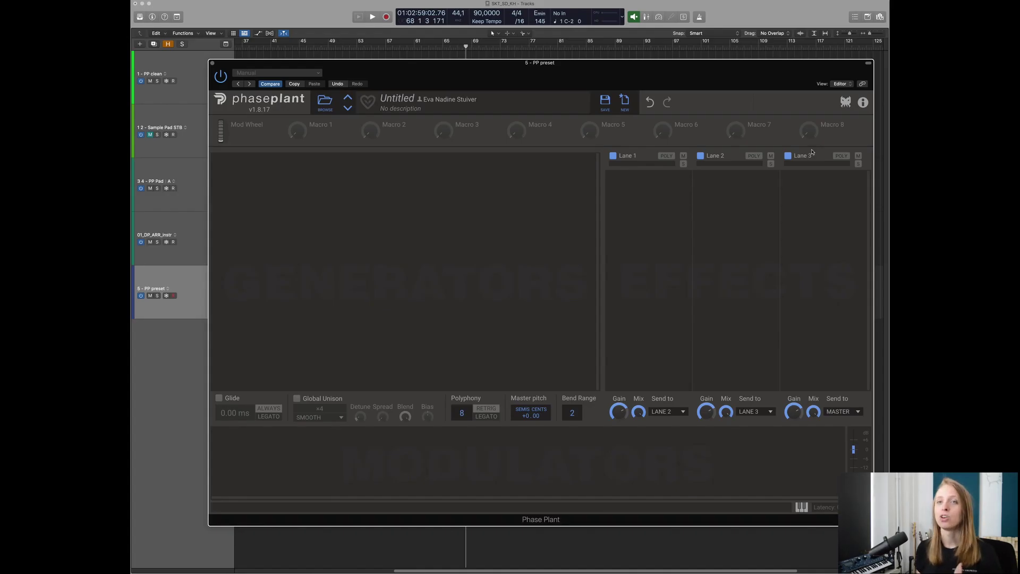
# Load the Motion folder's Cinematic Flow factory preset and scroll through its generator list.
pyautogui.click(325, 102)
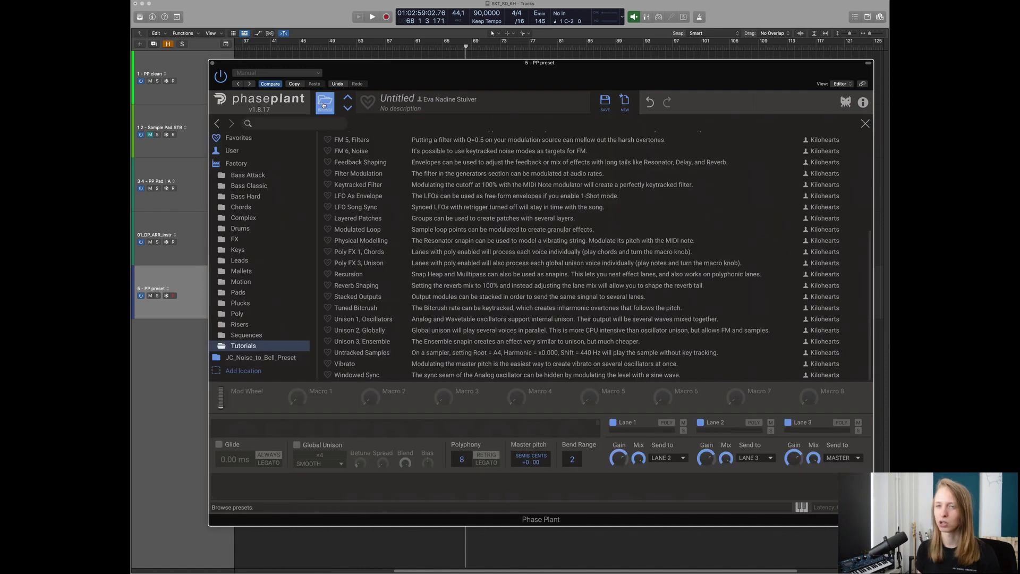
pyautogui.click(250, 185)
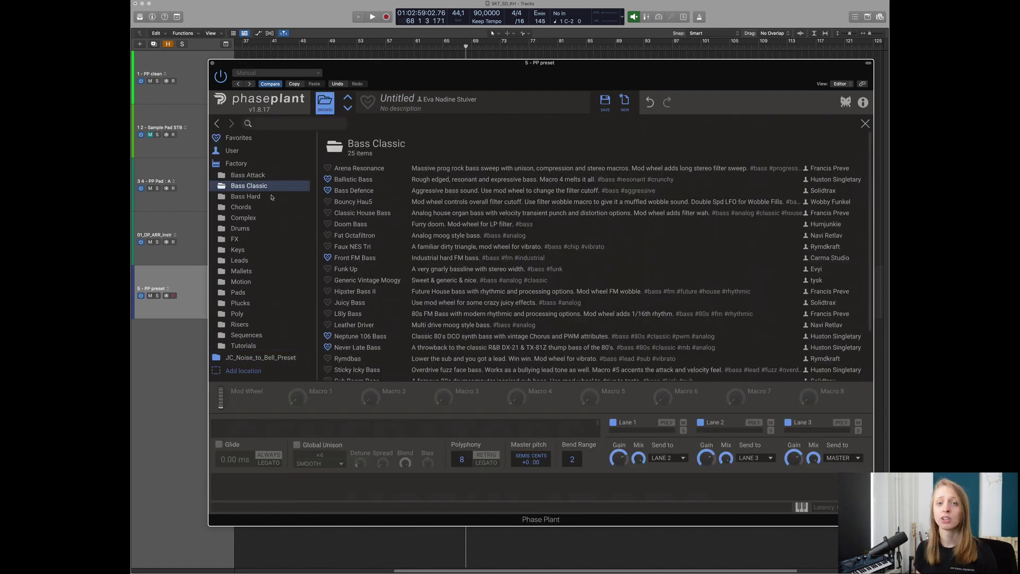
pyautogui.click(270, 208)
pyautogui.click(240, 282)
pyautogui.click(361, 301)
pyautogui.click(325, 102)
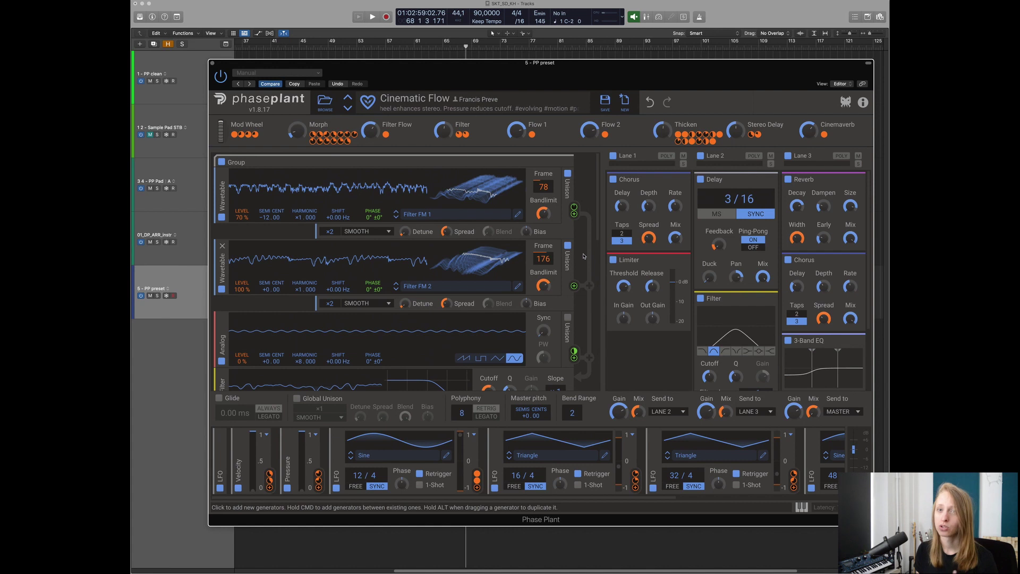
pyautogui.scroll(-5, 583, 255)
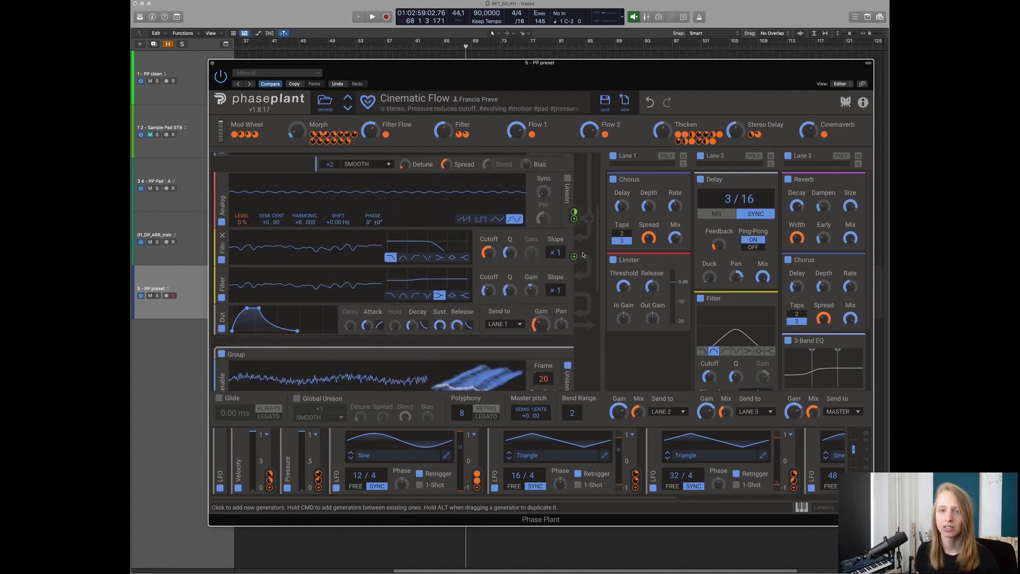
pyautogui.scroll(-5, 583, 255)
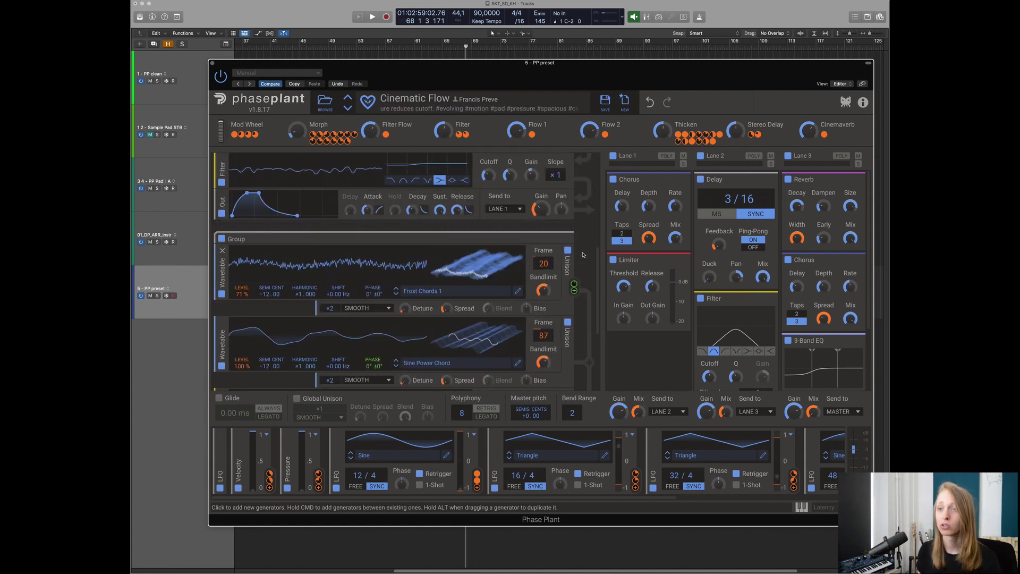
pyautogui.scroll(-3, 583, 254)
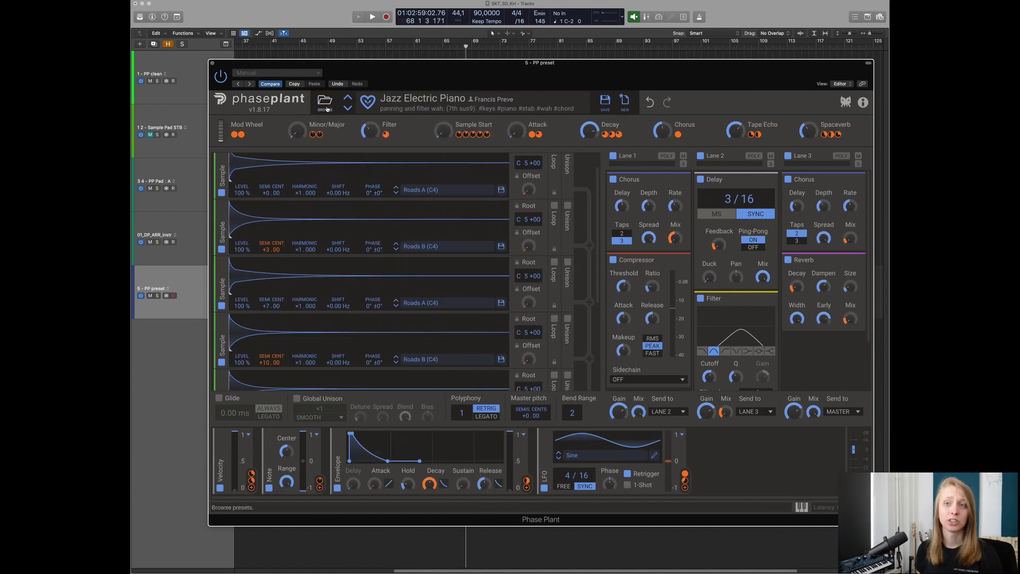
# List the 34 presets in the Factory > Tutorials folder and scroll through them.
pyautogui.click(325, 101)
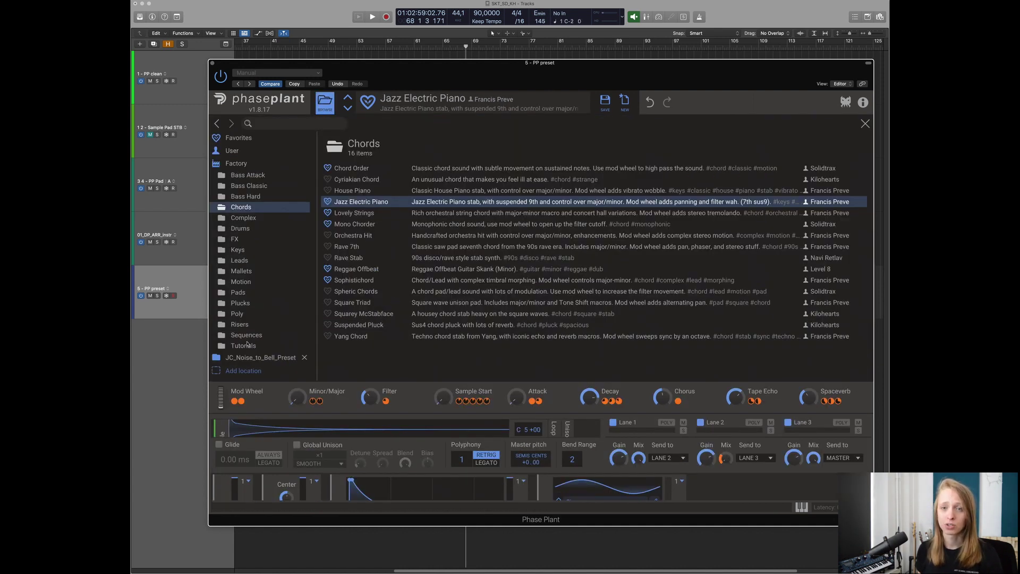
pyautogui.click(260, 346)
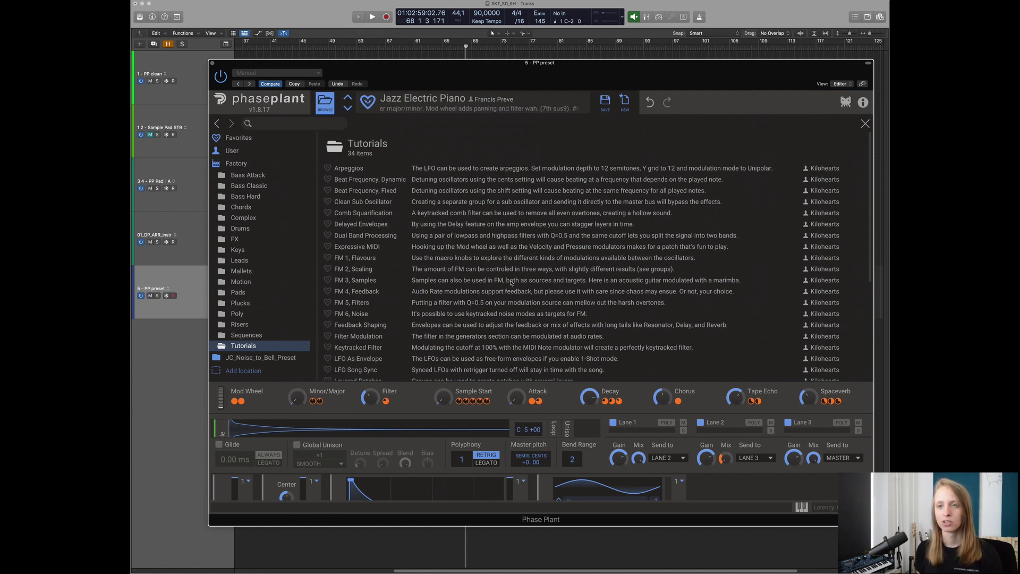
pyautogui.scroll(-4, 512, 271)
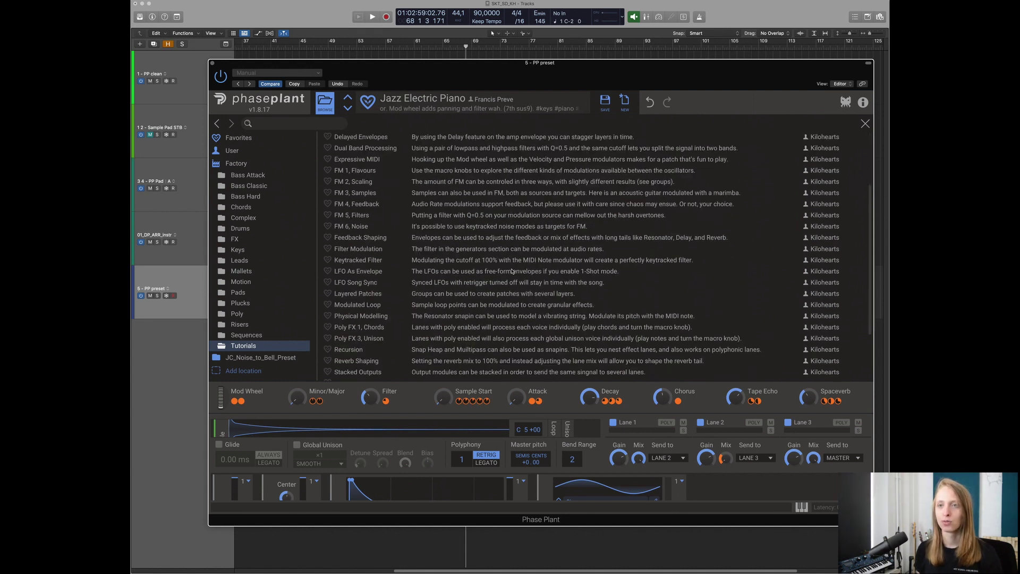
pyautogui.scroll(-3, 512, 271)
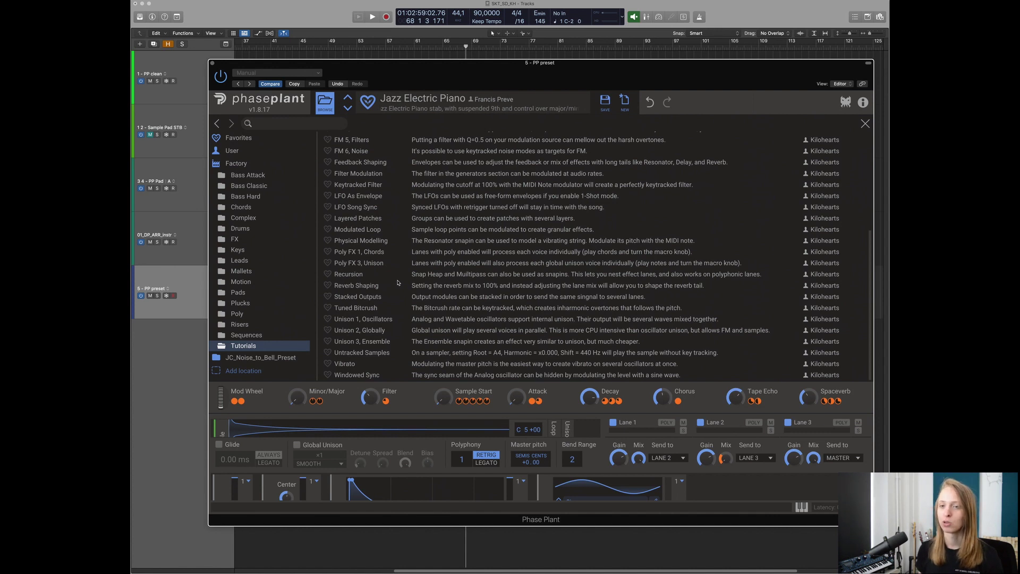
pyautogui.scroll(6, 651, 213)
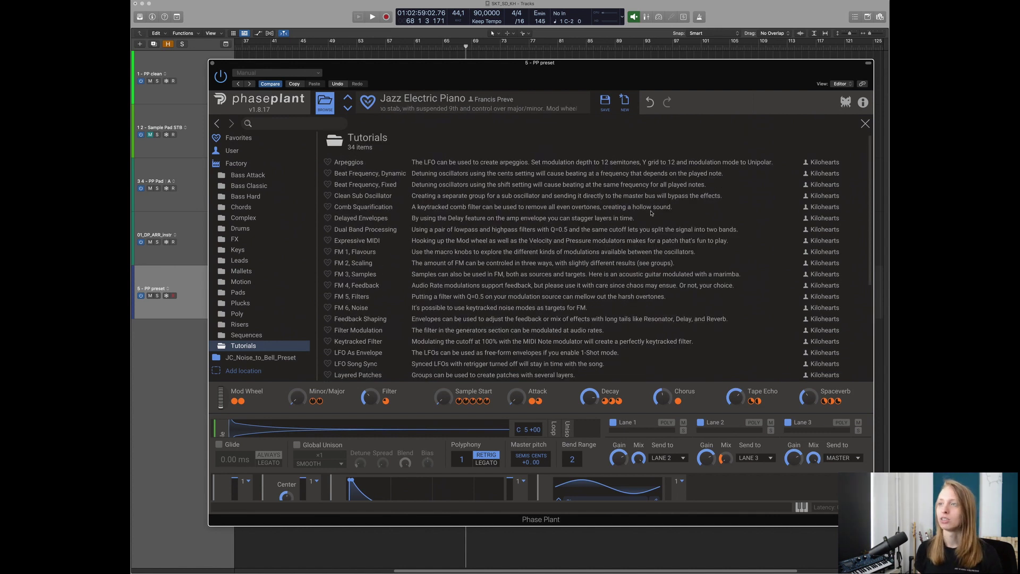